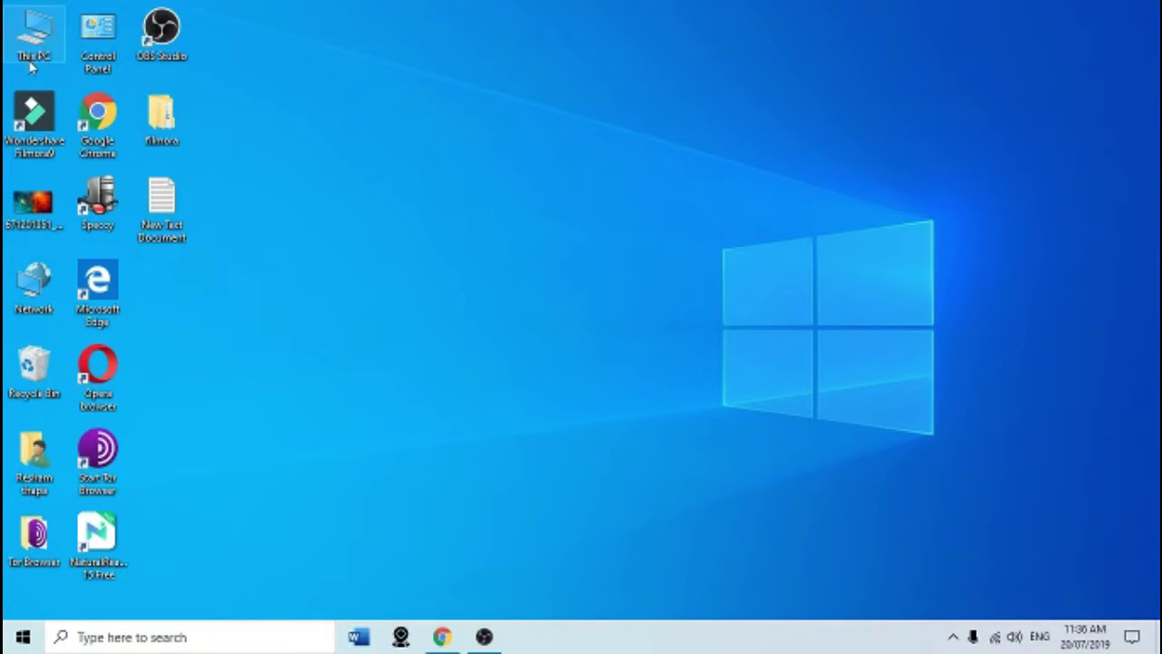
Open the Windows folder on Local Disk (C:) from This PC in a maximized window
double_click(32, 66)
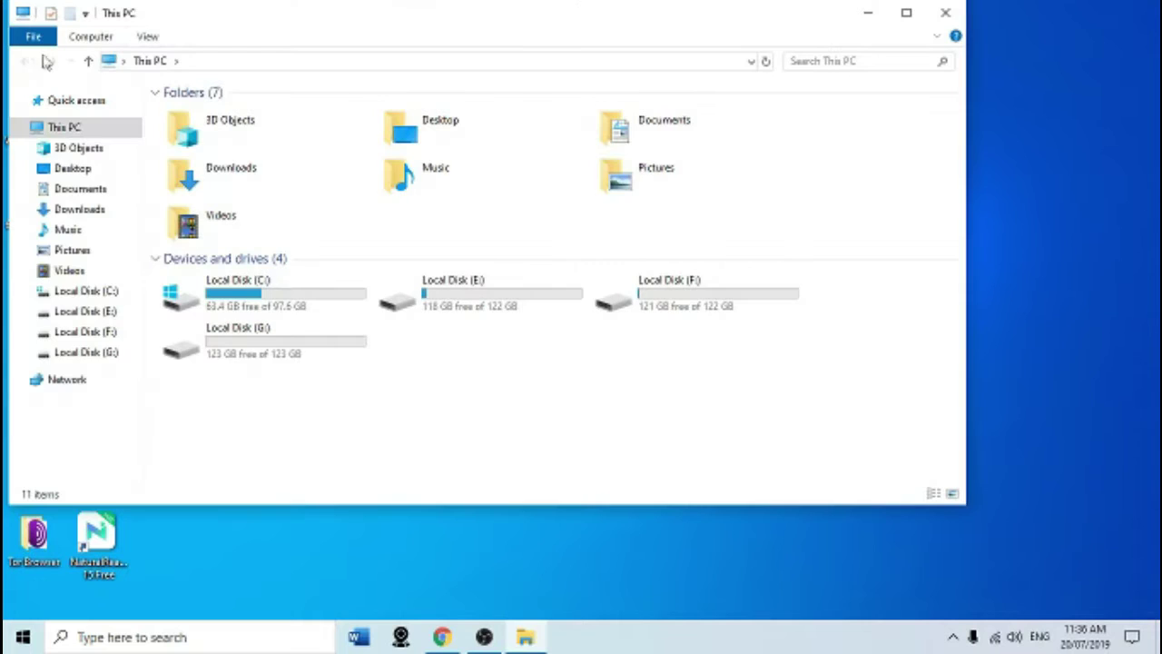
click(905, 13)
click(266, 245)
double_click(266, 245)
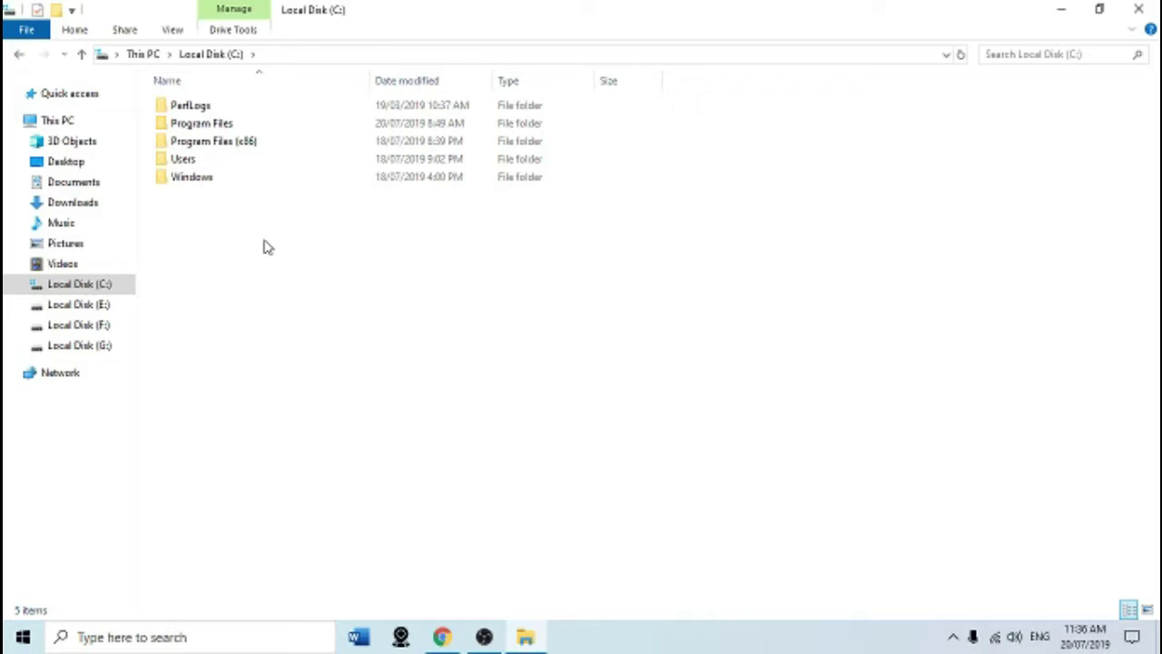
double_click(227, 178)
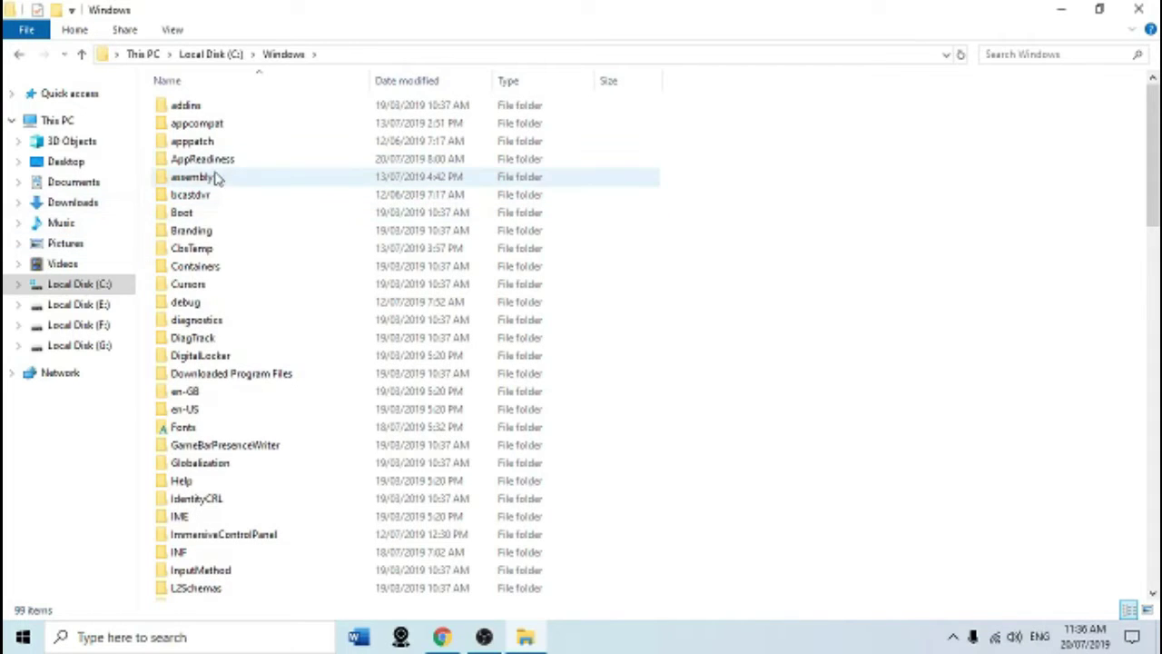
Find and open the System32 folder inside the Windows folder
scroll(221, 174, down, 5)
scroll(226, 195, down, 2)
scroll(226, 194, up, 7)
scroll(227, 191, down, 5)
scroll(228, 191, down, 7)
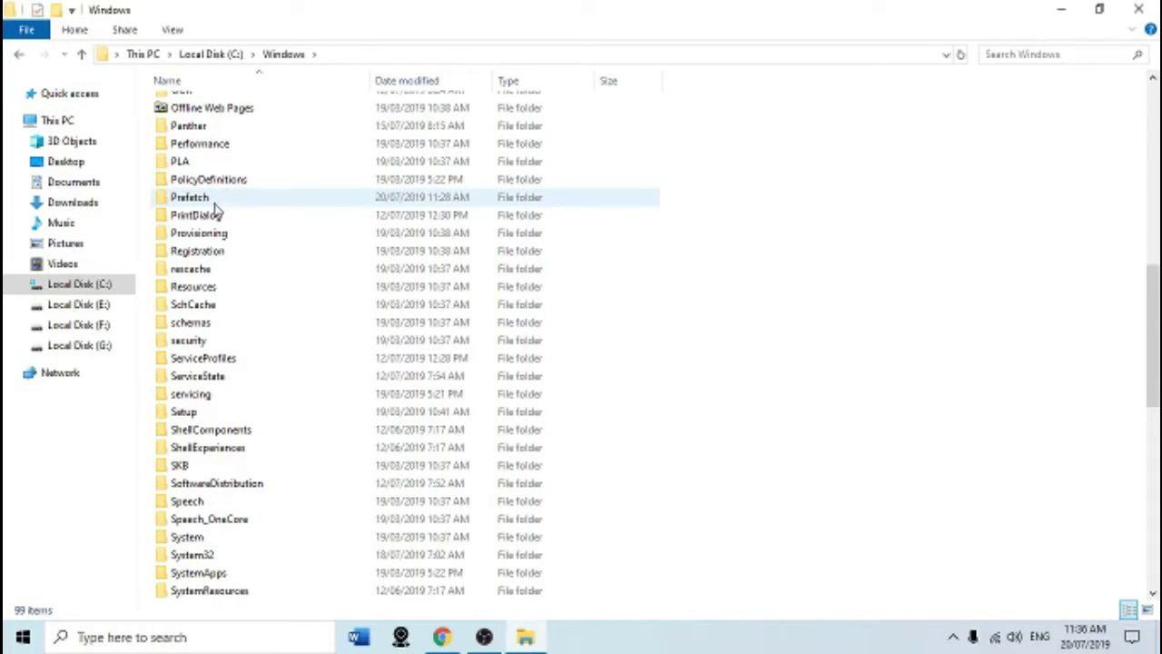
scroll(218, 253, down, 1)
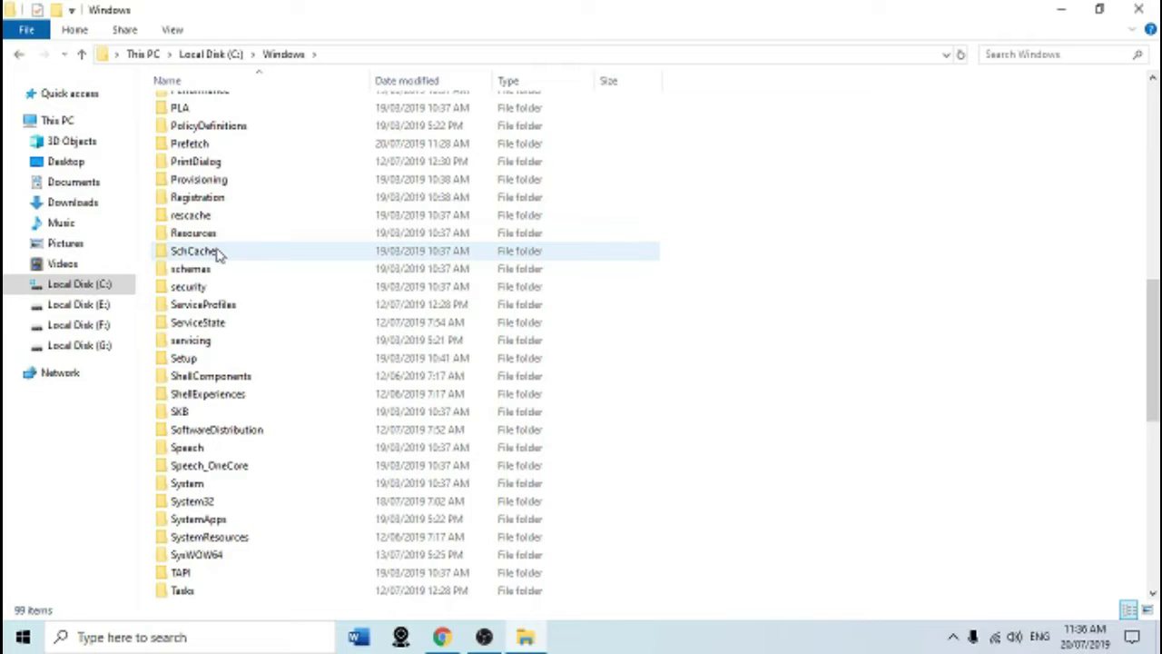
scroll(218, 253, down, 1)
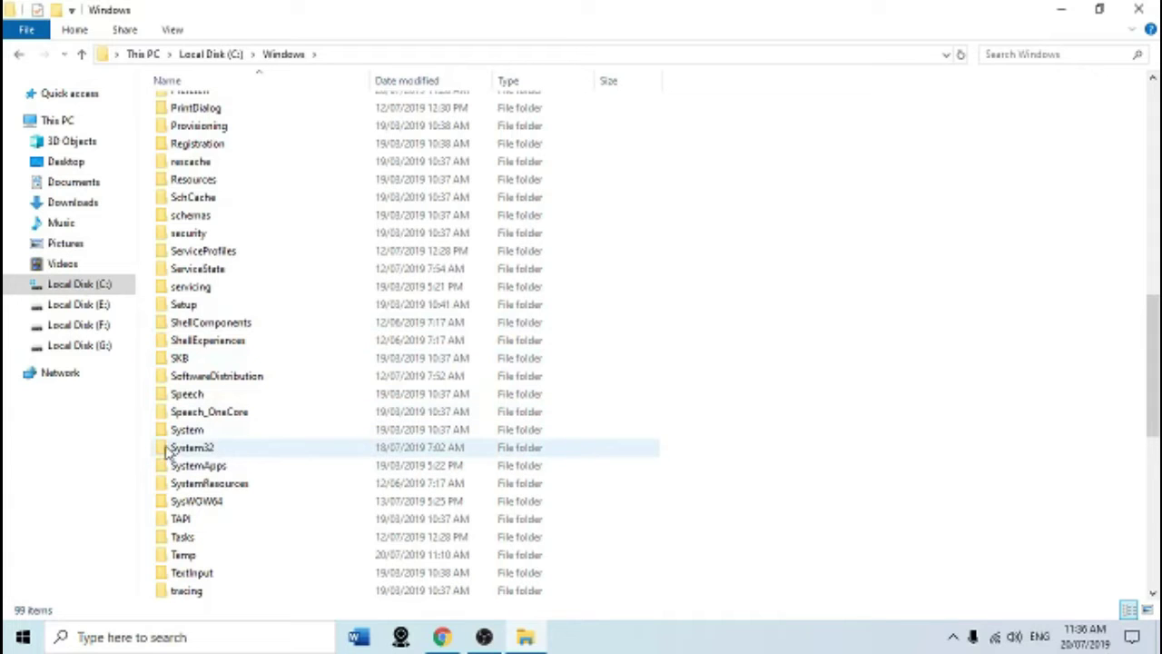
click(201, 454)
double_click(201, 454)
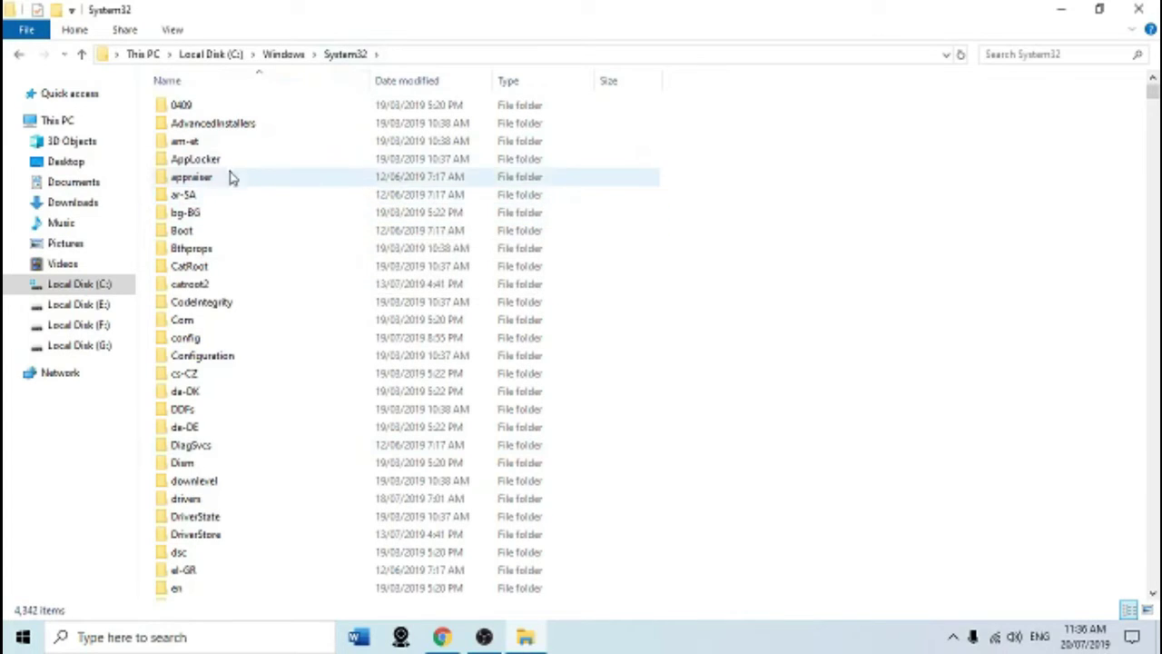
Open the drivers folder in System32 and go into its etc subfolder
scroll(227, 304, down, 1)
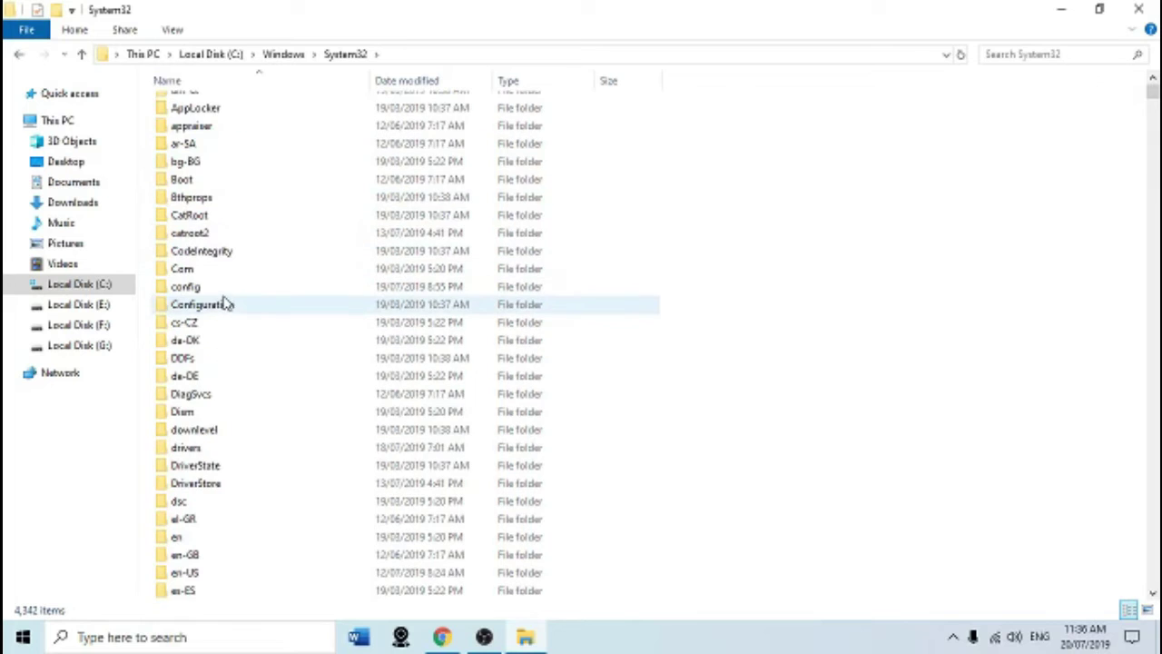
click(220, 451)
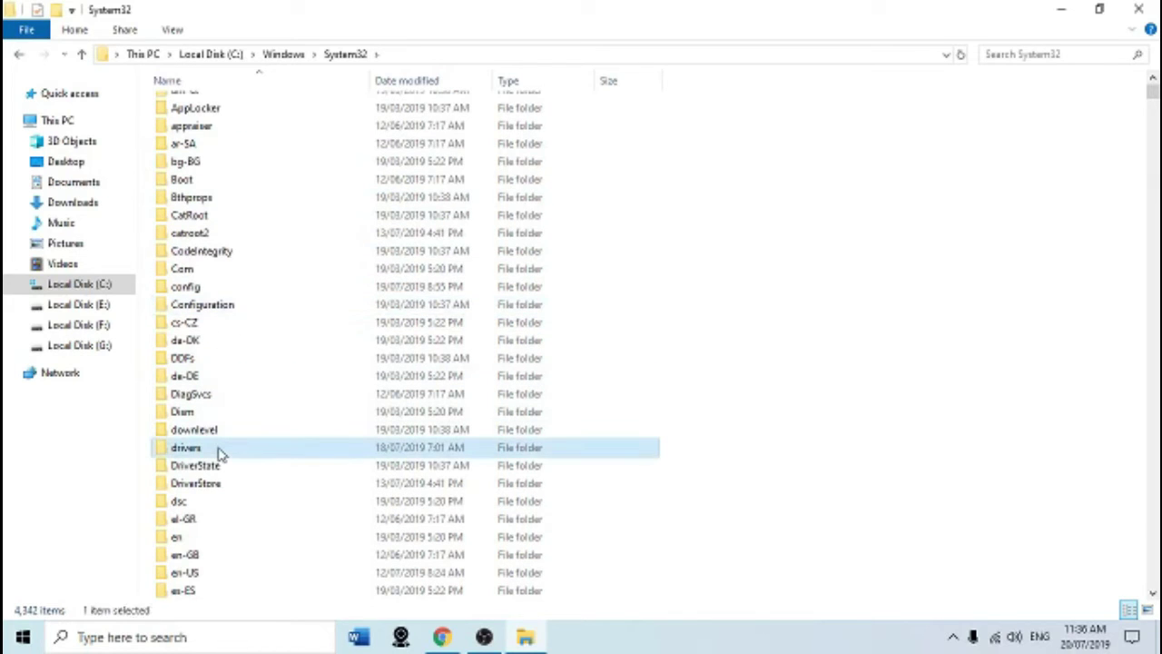
double_click(219, 452)
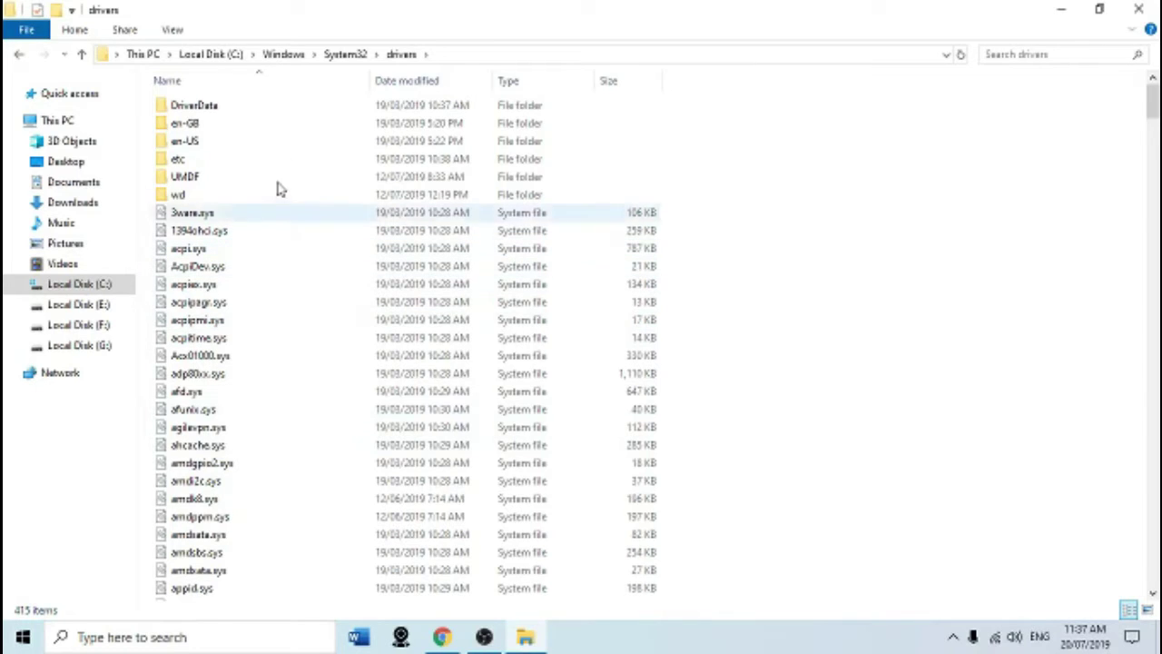
double_click(223, 165)
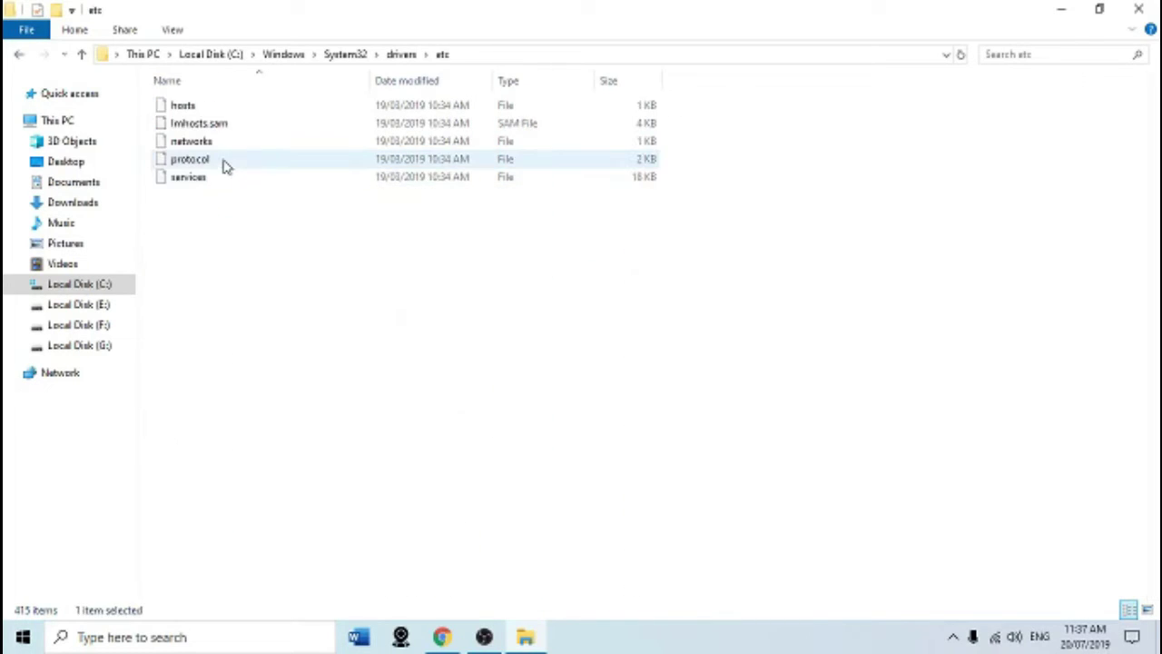
Shrink the etc folder window to expose the desktop and move the hosts file there, granting administrator permission
click(1099, 9)
drag(309, 28, 594, 78)
click(495, 165)
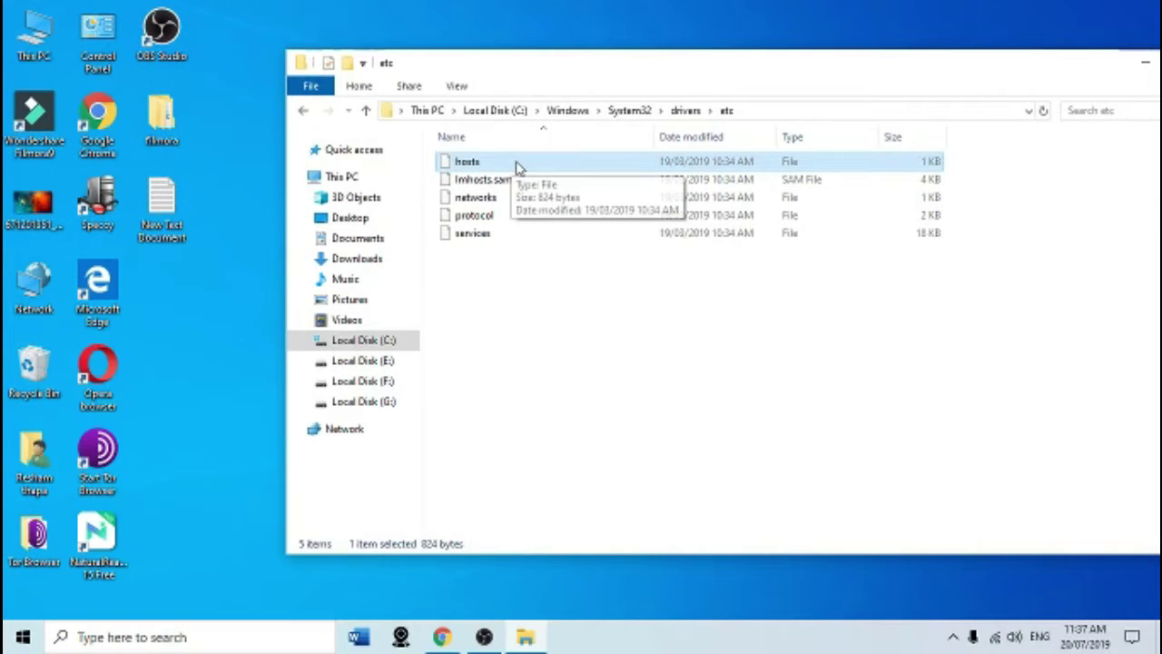
drag(496, 164, 208, 346)
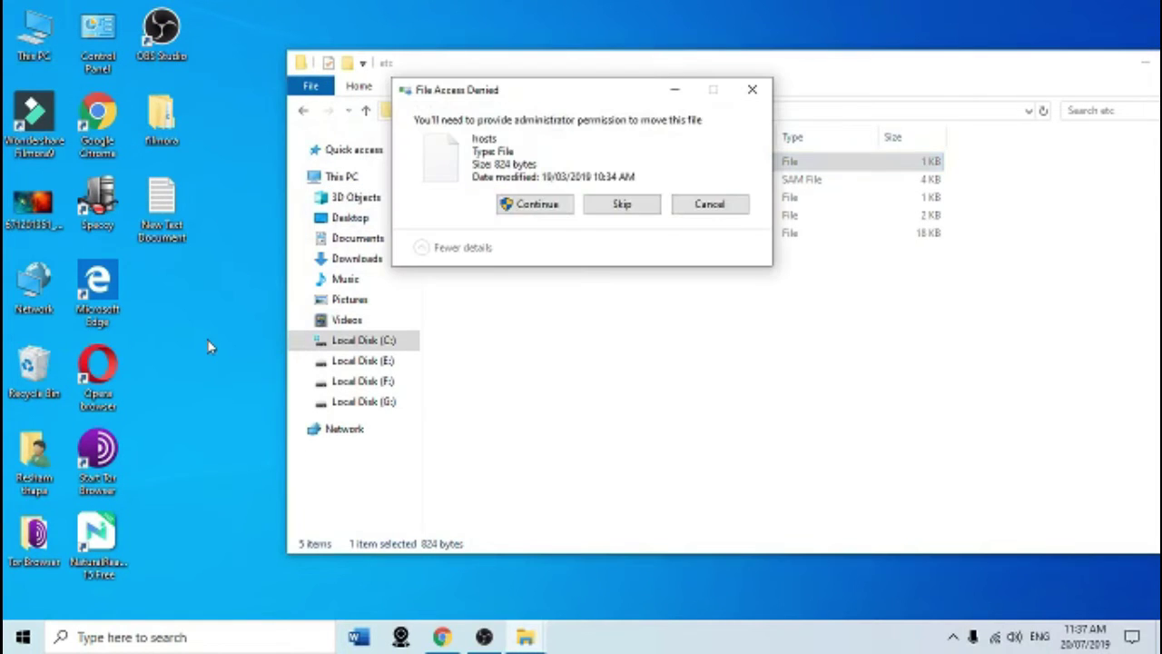
click(532, 207)
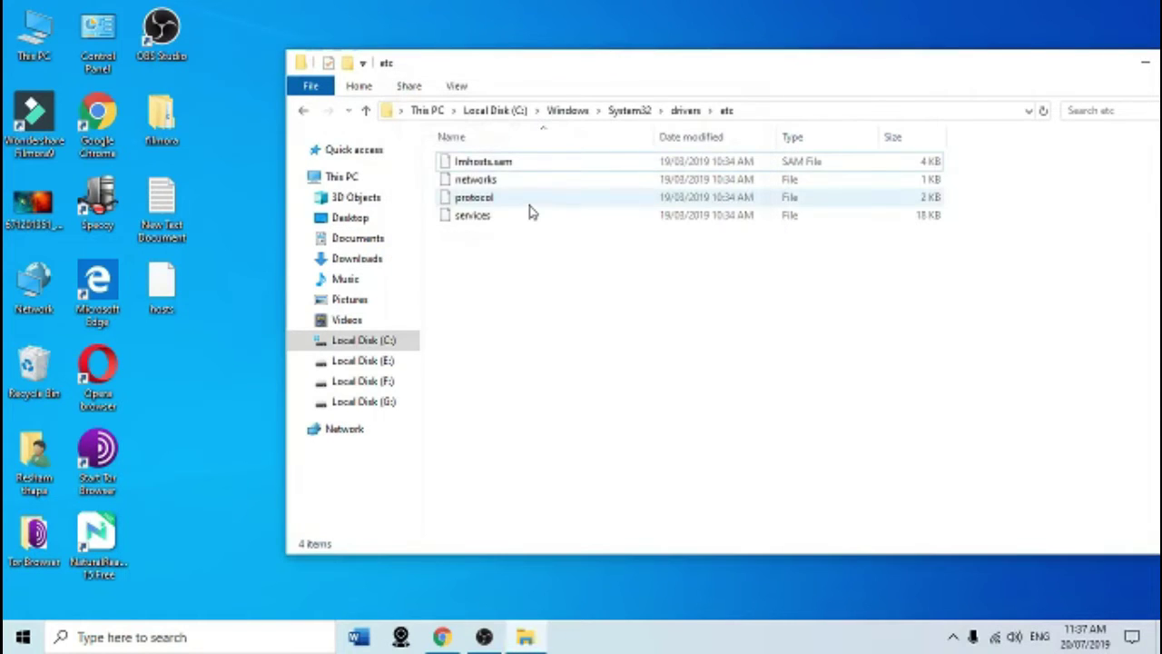
Shift the etc folder window aside and open the desktop copy of the hosts file with Notepad
drag(713, 83, 614, 133)
drag(882, 122, 961, 88)
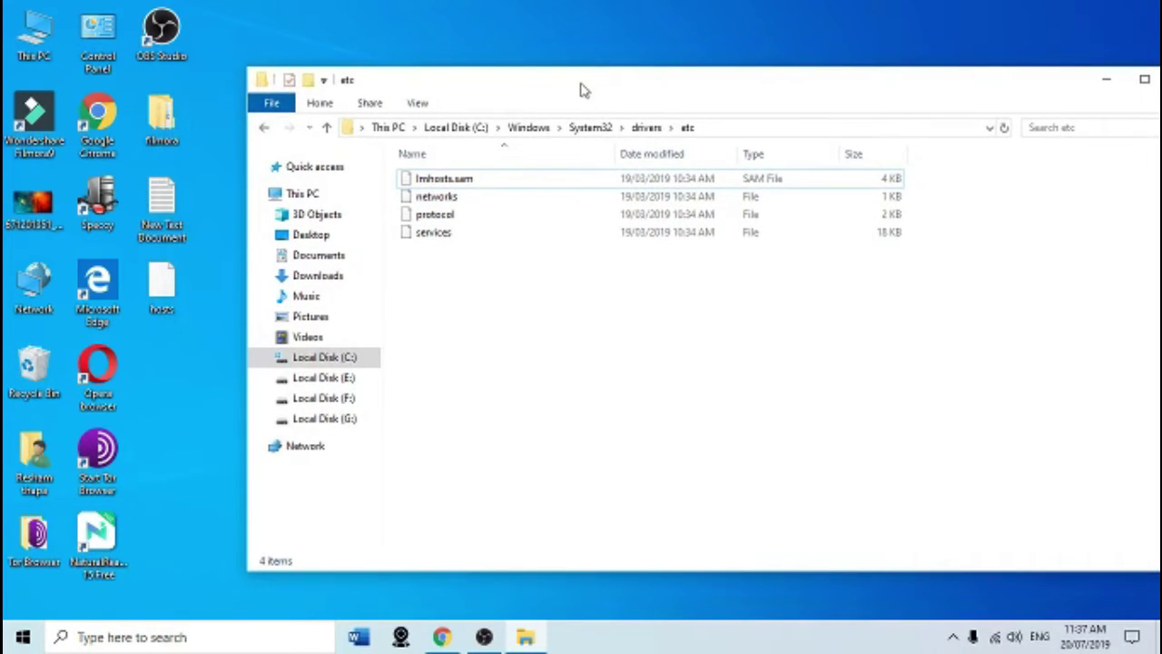
drag(702, 86, 723, 81)
click(164, 290)
right_click(164, 290)
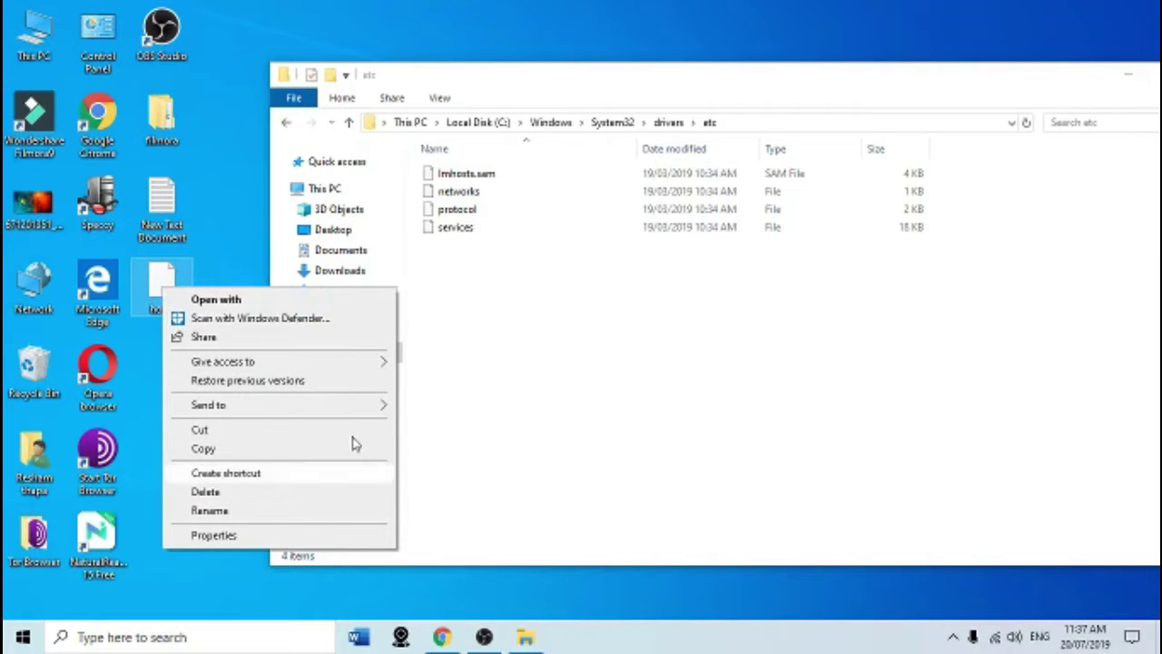
click(325, 313)
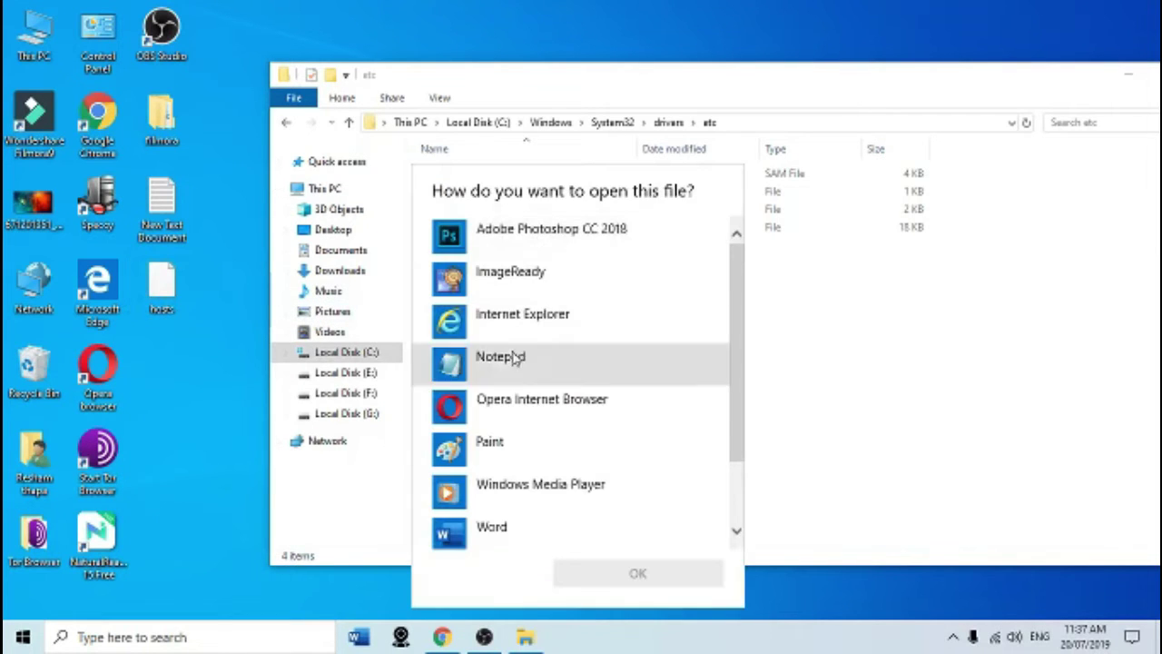
click(499, 360)
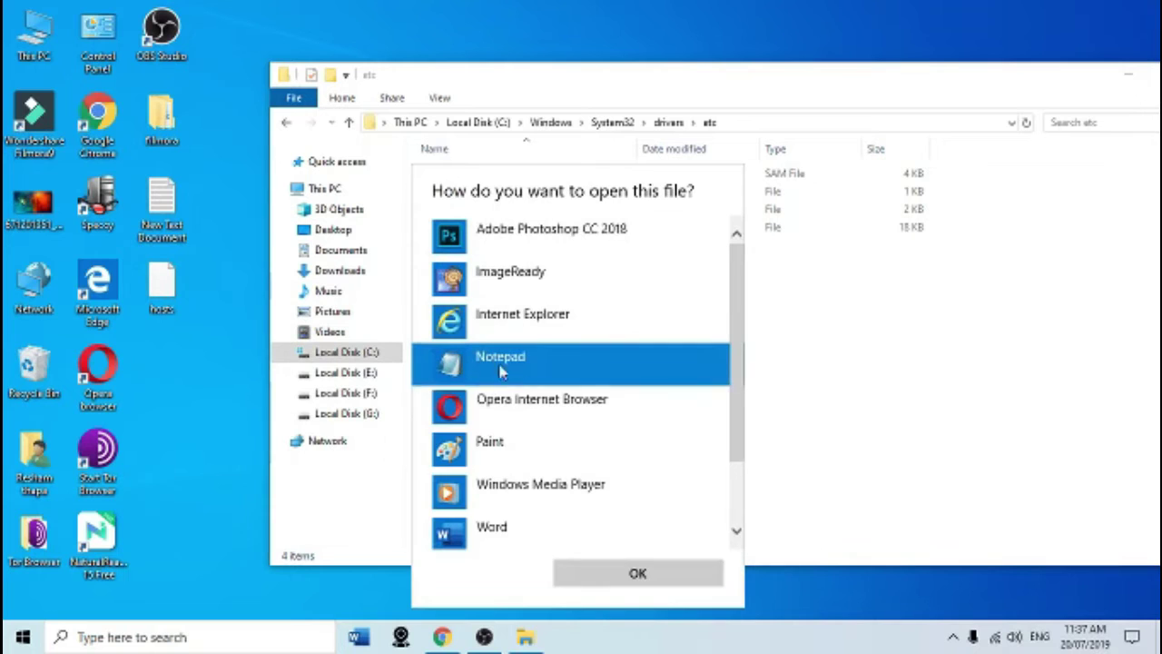
click(636, 574)
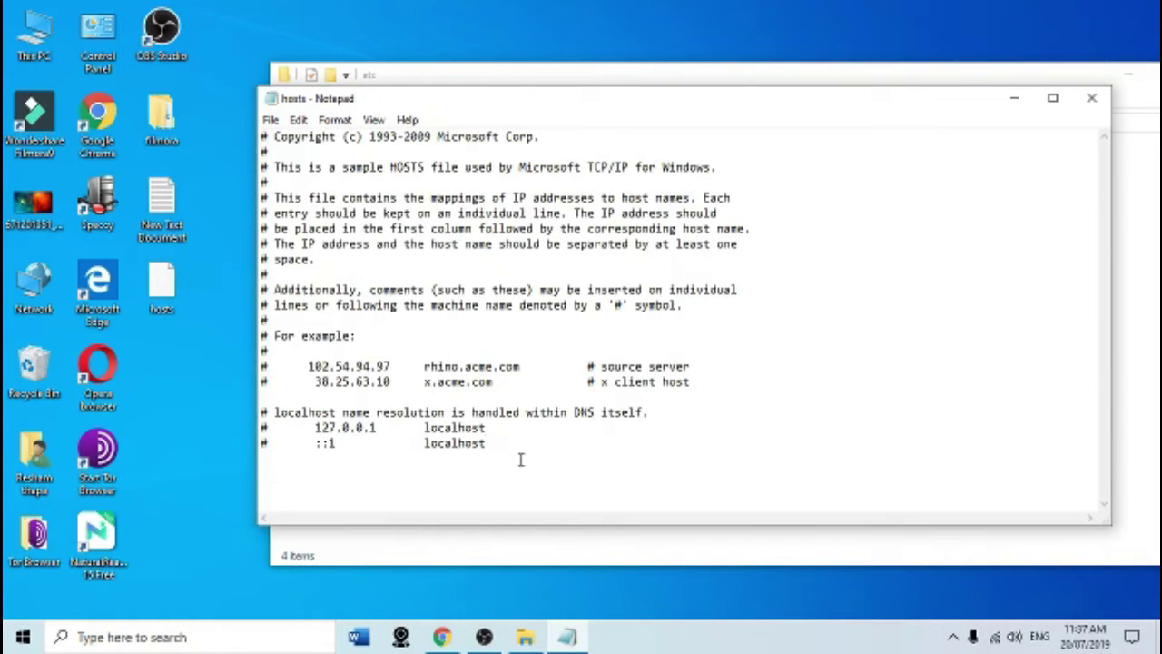
Add an empty line at the end of the hosts file, open New Text Document from the desktop and arrange both windows side by side
key(Return)
double_click(155, 219)
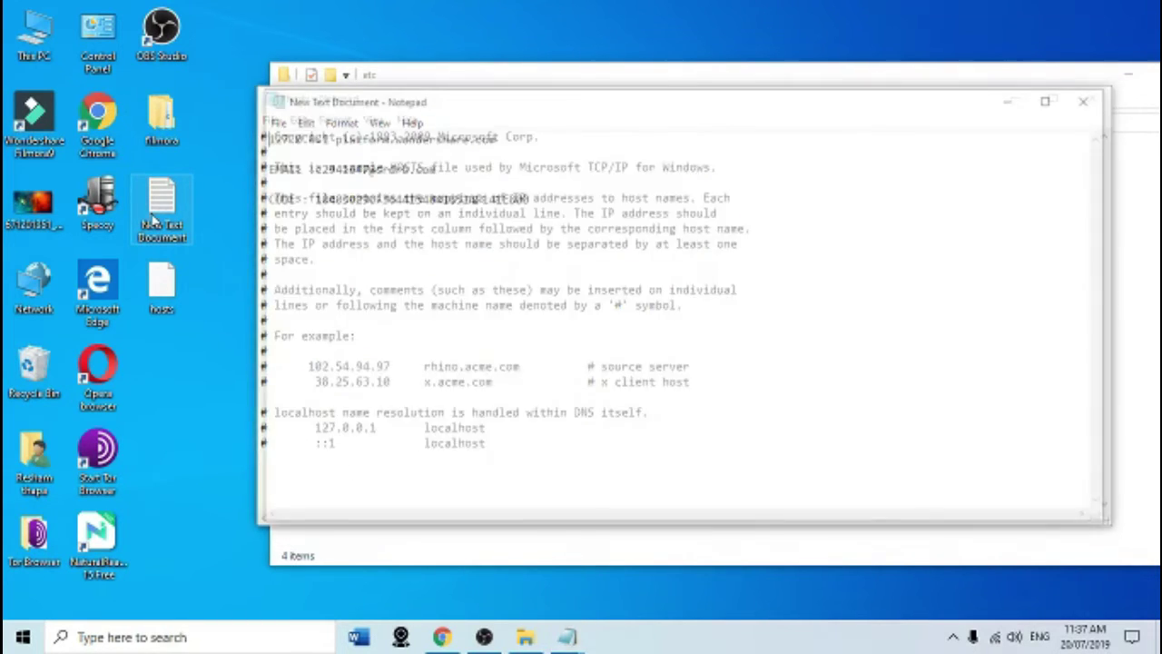
drag(630, 103, 739, 116)
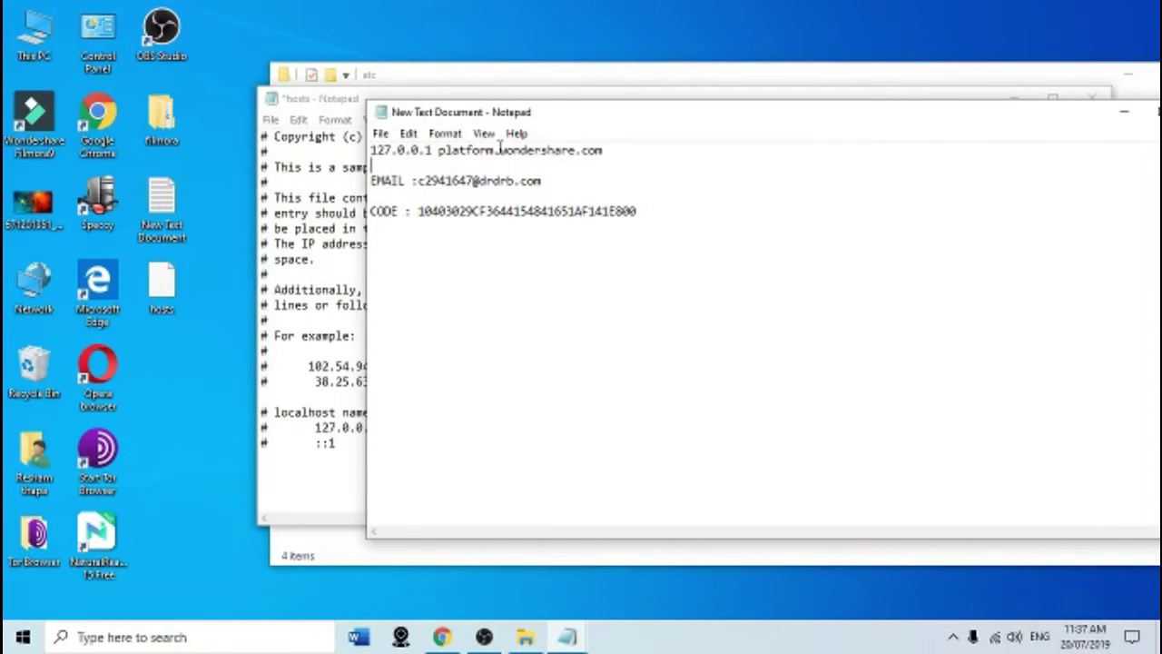
drag(701, 114, 875, 138)
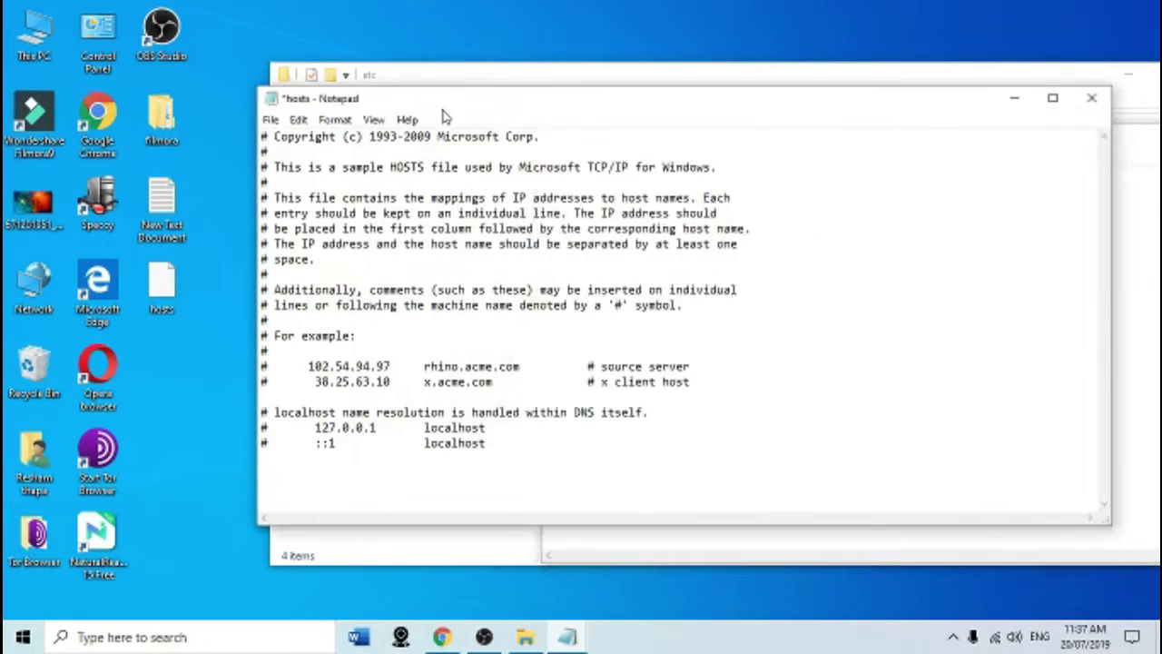
drag(441, 107, 193, 99)
click(985, 159)
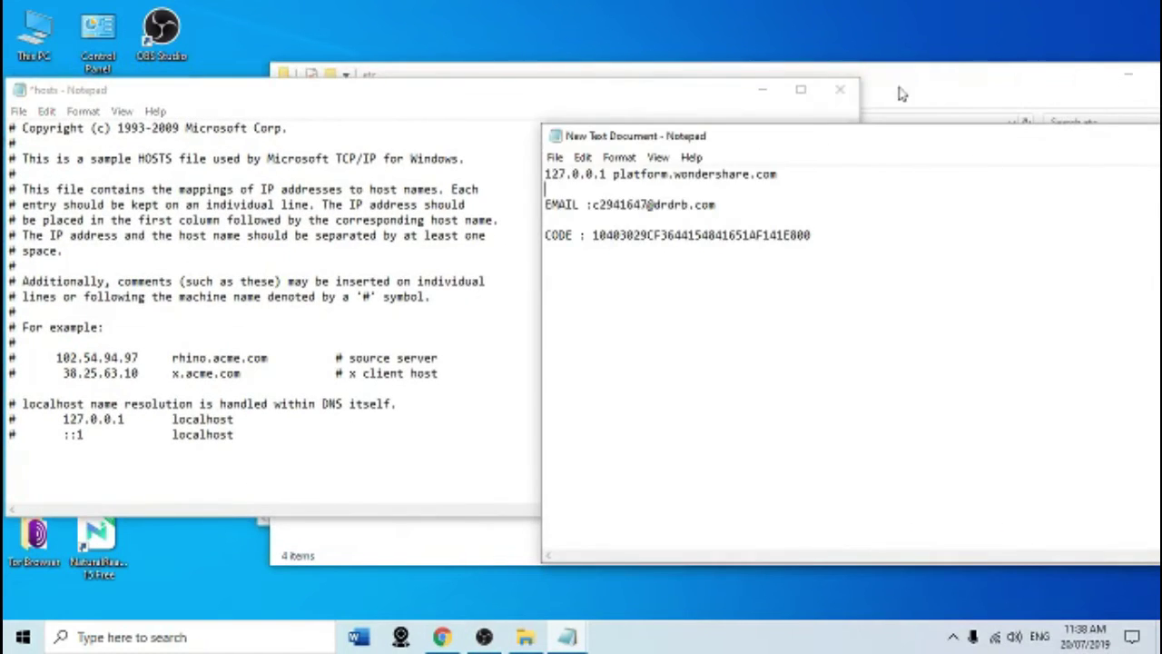
drag(879, 154, 922, 169)
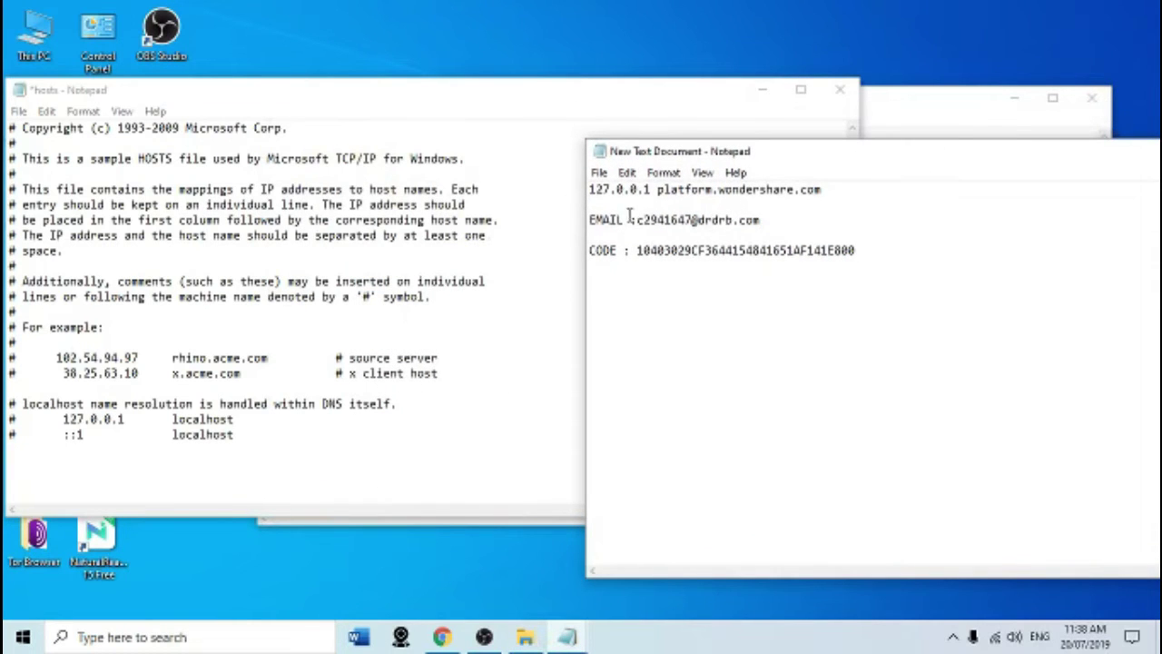
click(254, 436)
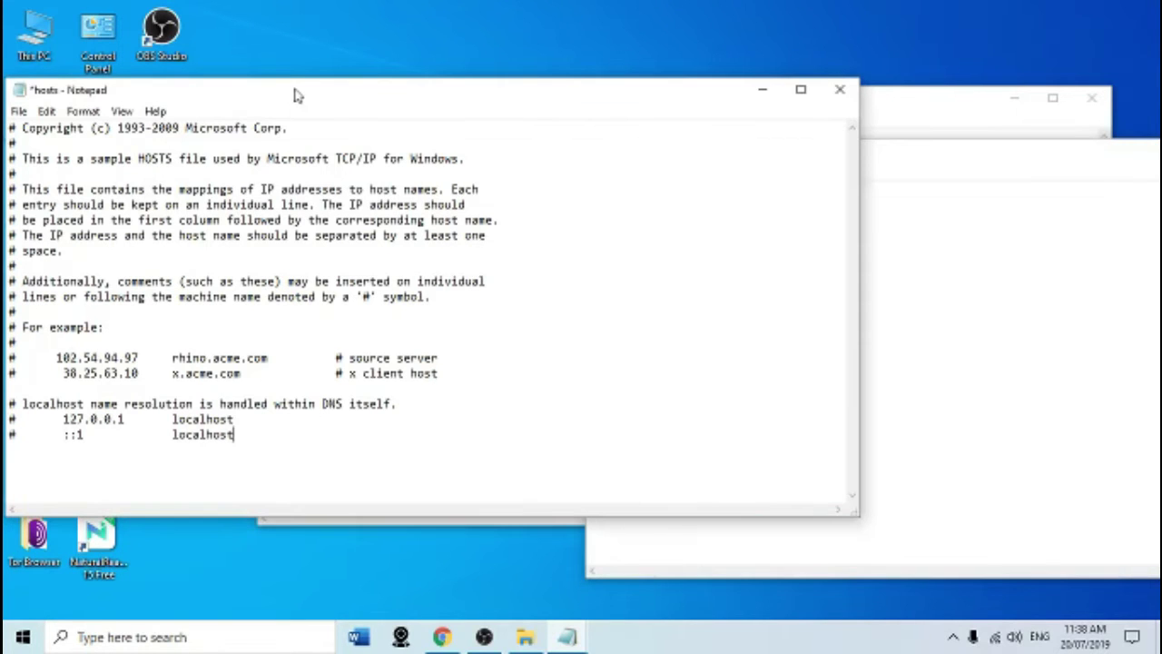
drag(357, 94, 391, 87)
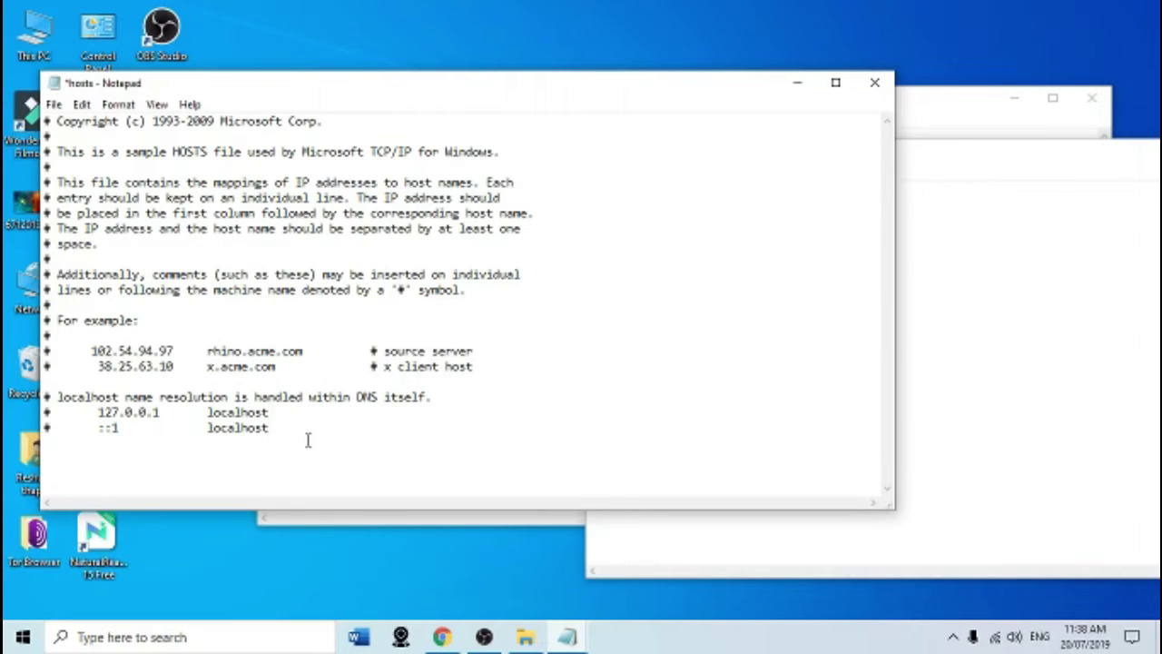
Copy the line "127.0.0.1 platform.wondershare.com" from New Text Document to the last line of the hosts file and save it
click(990, 181)
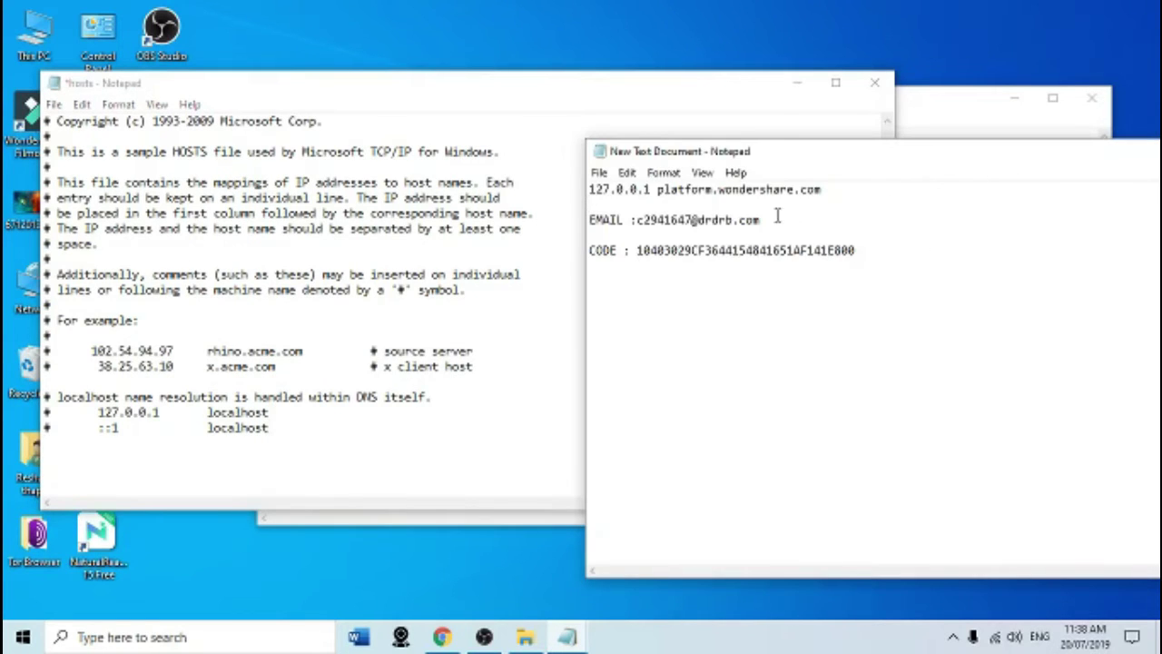
drag(821, 188, 590, 189)
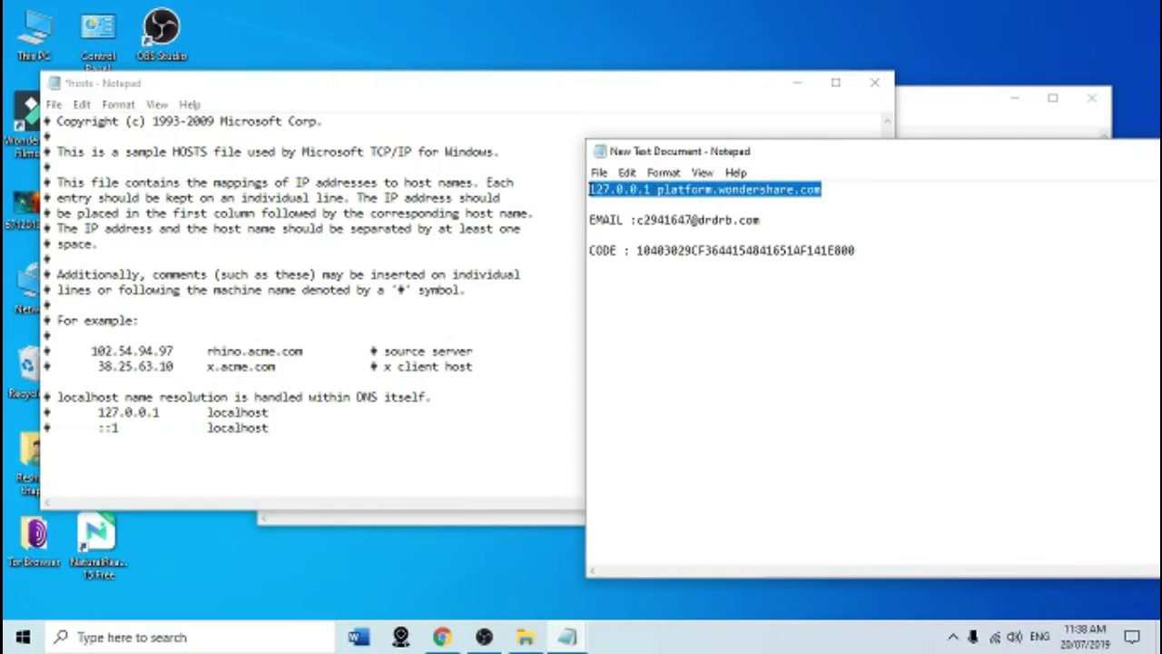
right_click(629, 191)
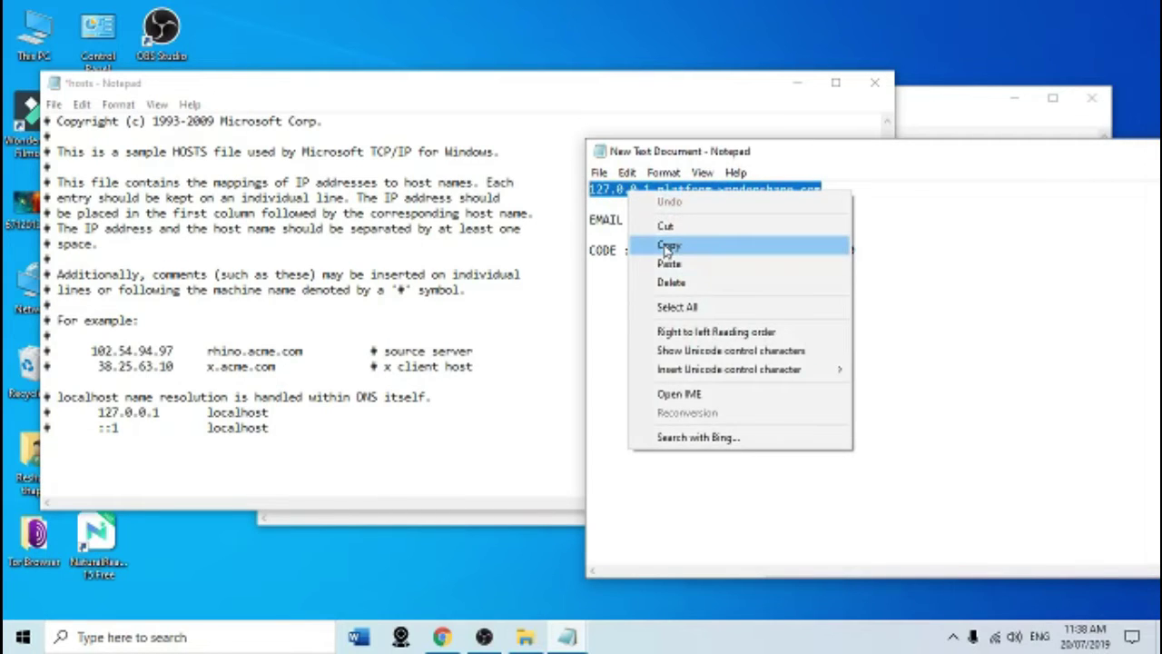
click(667, 247)
click(63, 455)
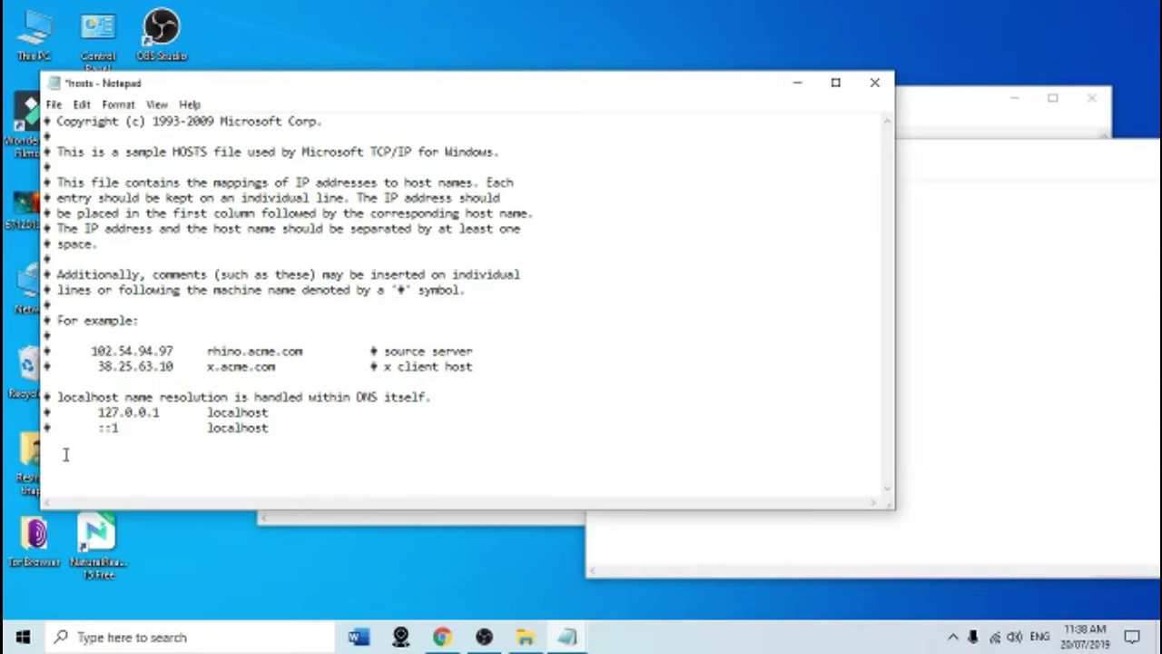
right_click(53, 446)
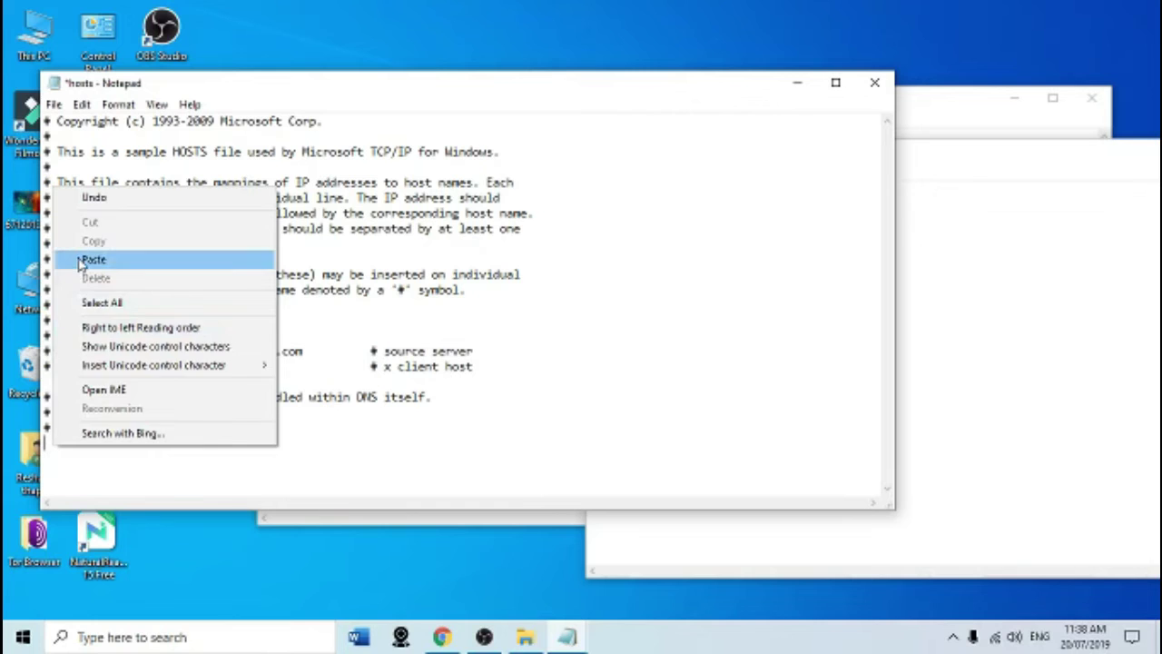
click(93, 259)
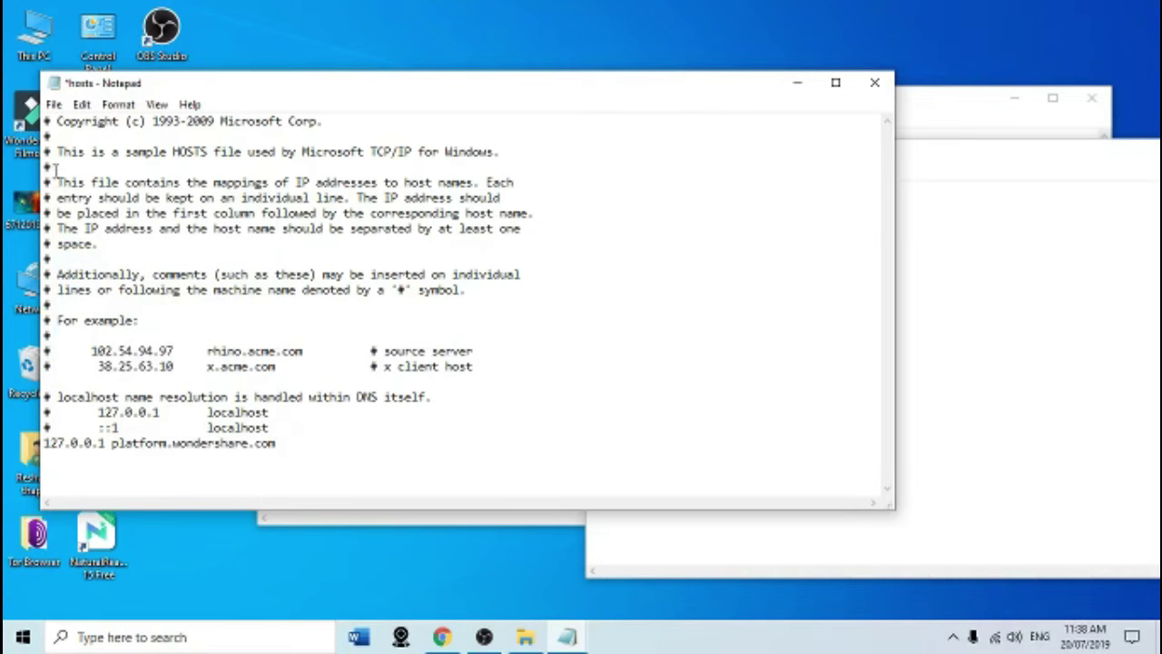
click(54, 106)
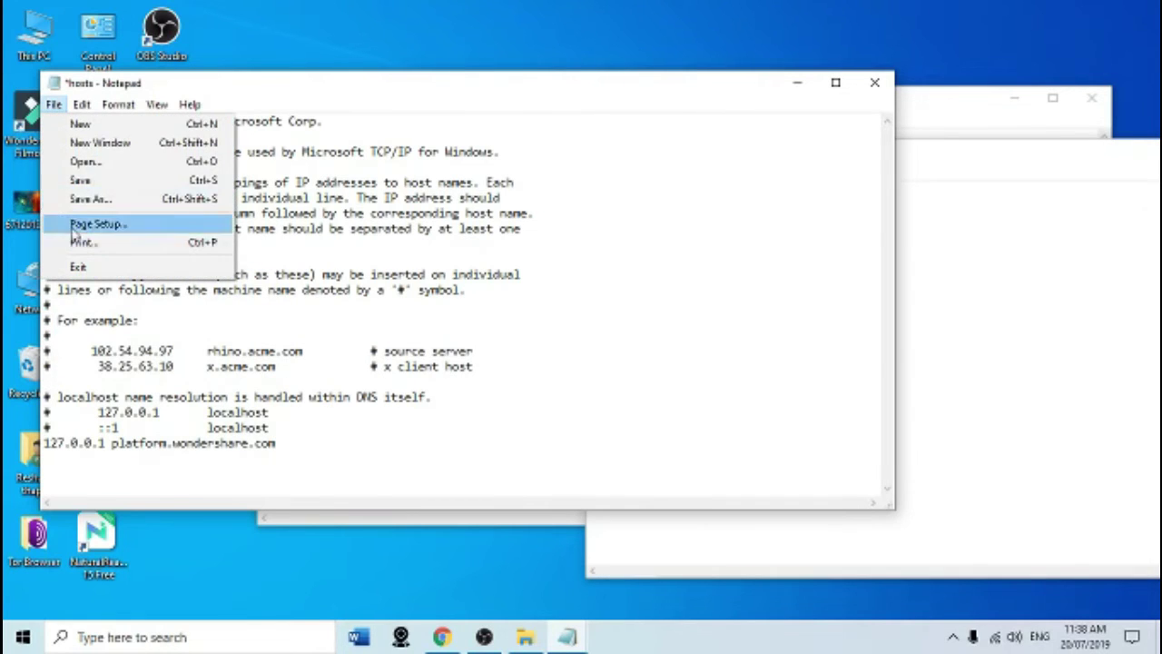
click(80, 182)
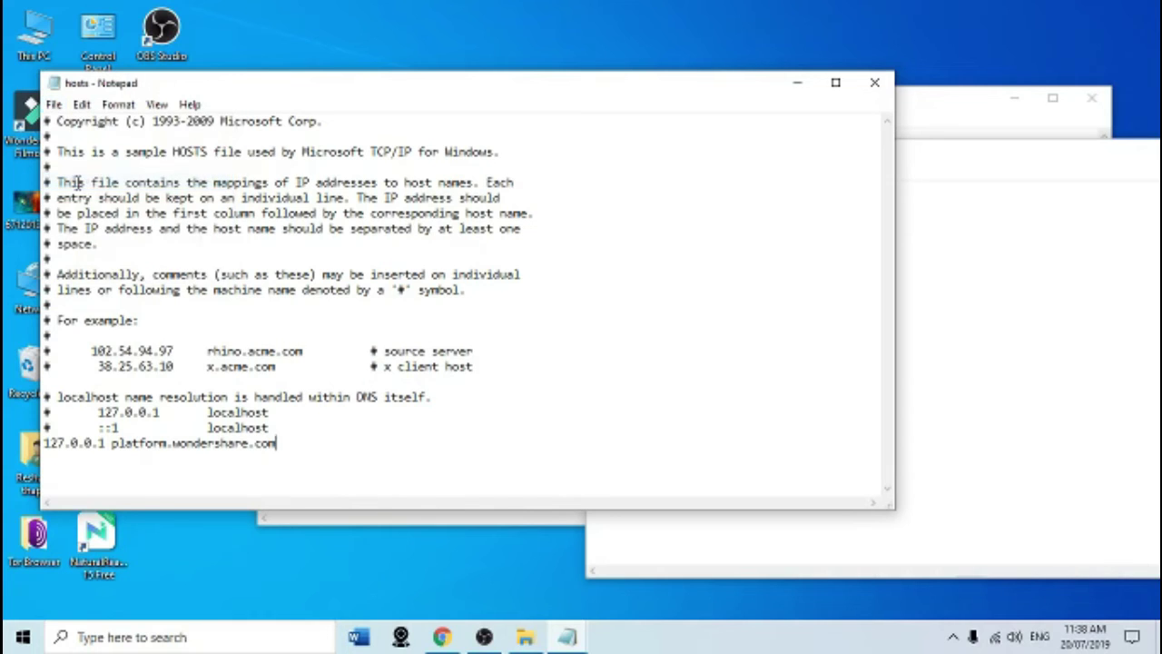
Bring the New Text Document window to the front and minimise it, leaving the hosts file open
click(946, 169)
drag(943, 165, 611, 139)
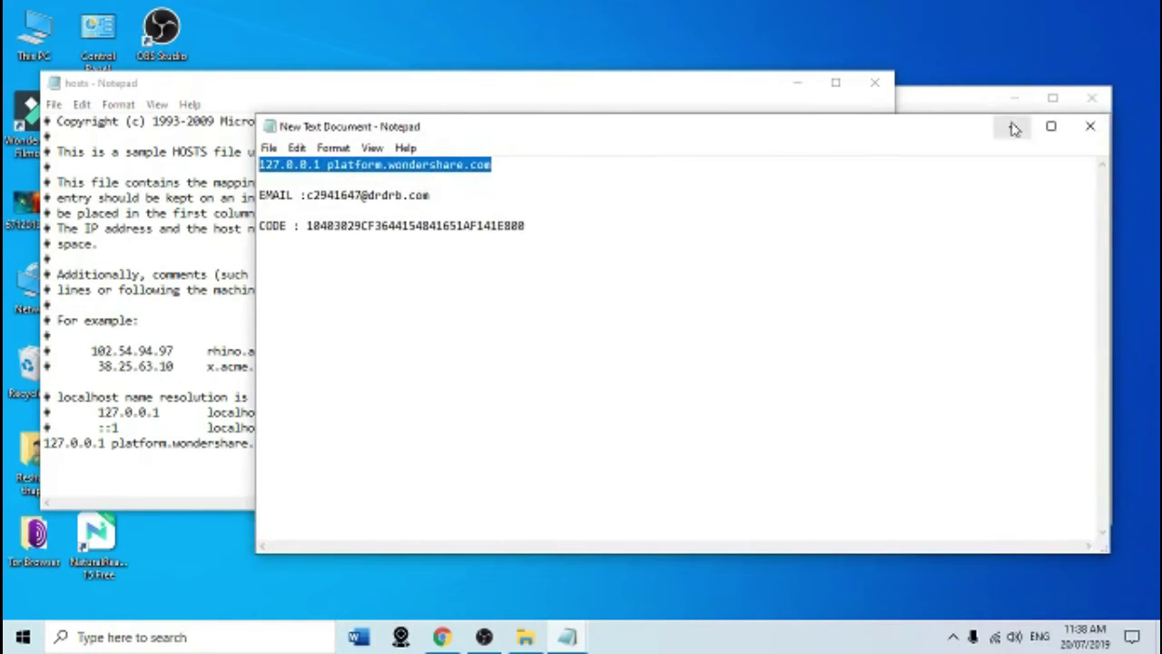
click(1013, 123)
click(941, 114)
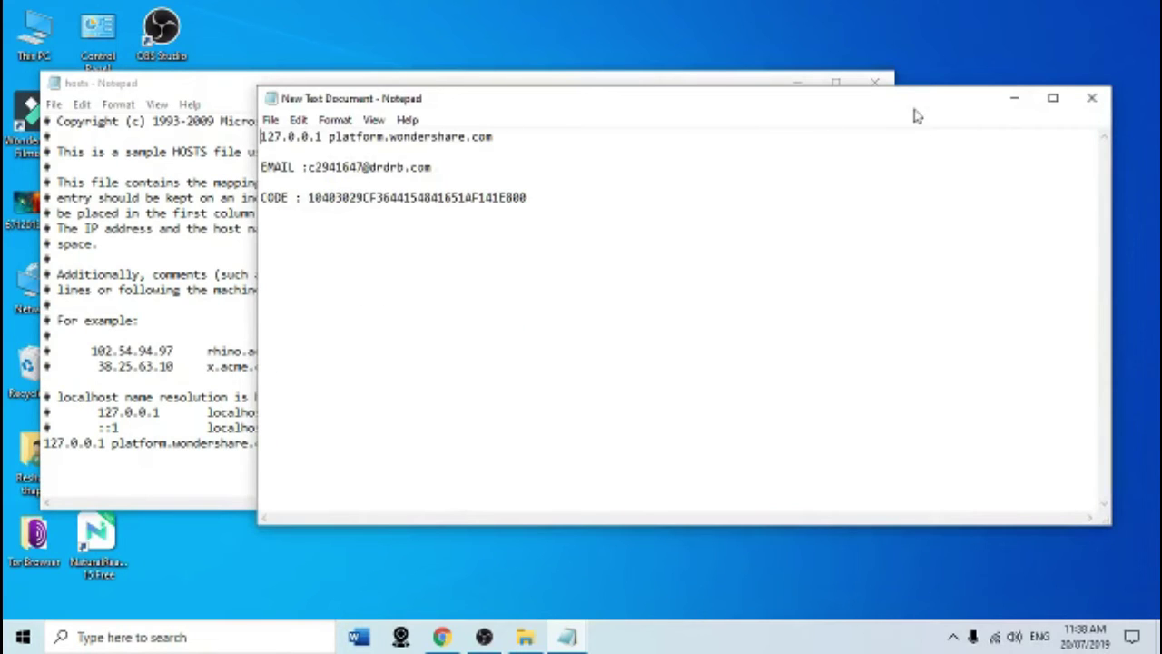
click(1015, 100)
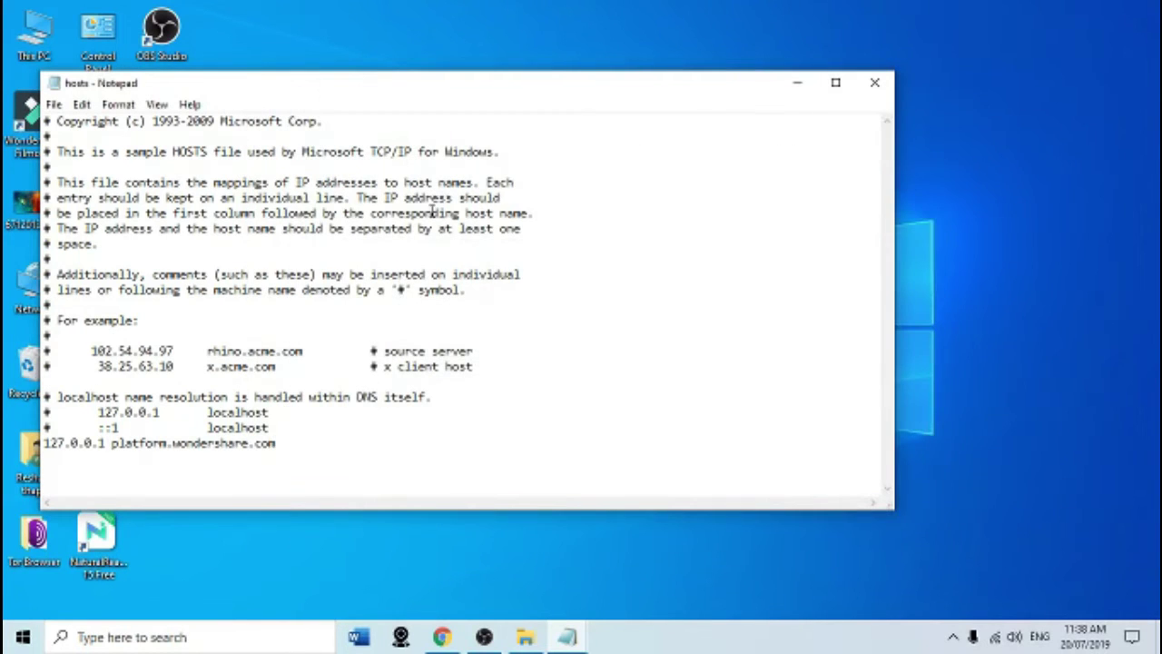
Bring back the etc folder window and arrange it and the hosts window so the desktop icons stay reachable
drag(477, 84, 717, 62)
click(527, 638)
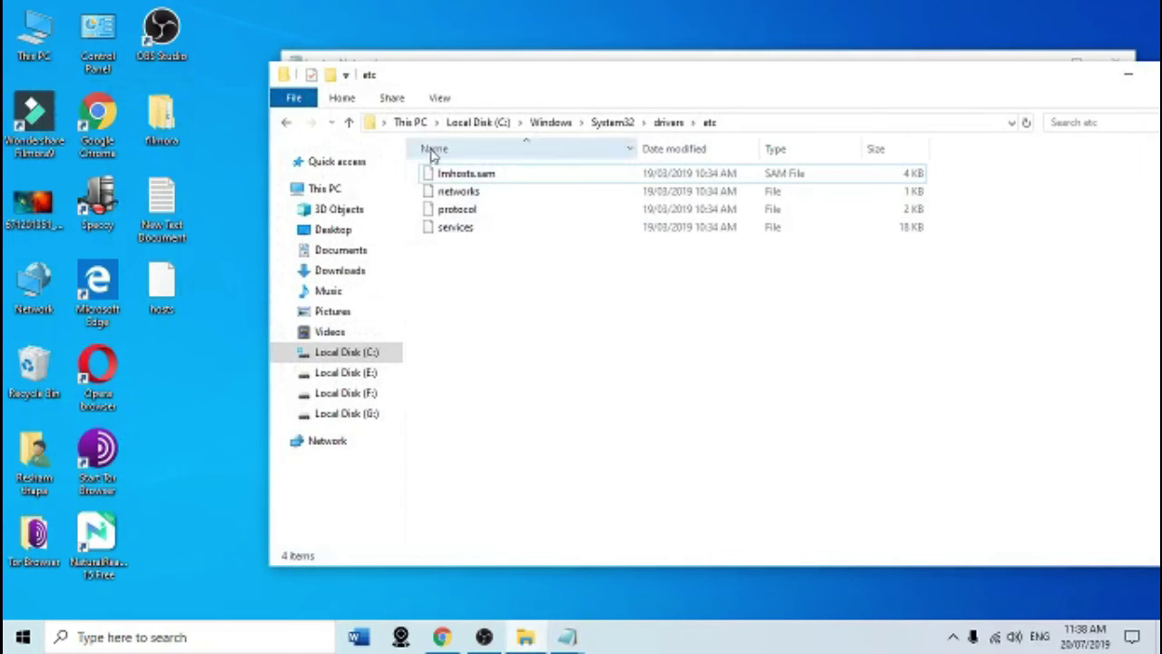
drag(460, 91, 423, 169)
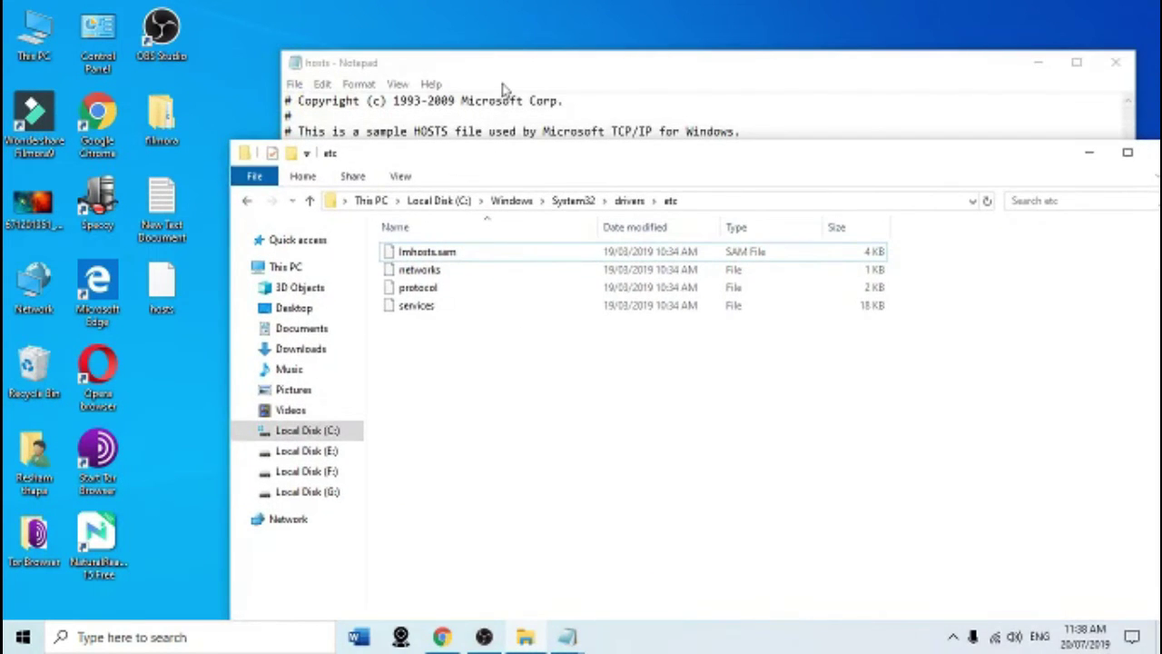
click(493, 79)
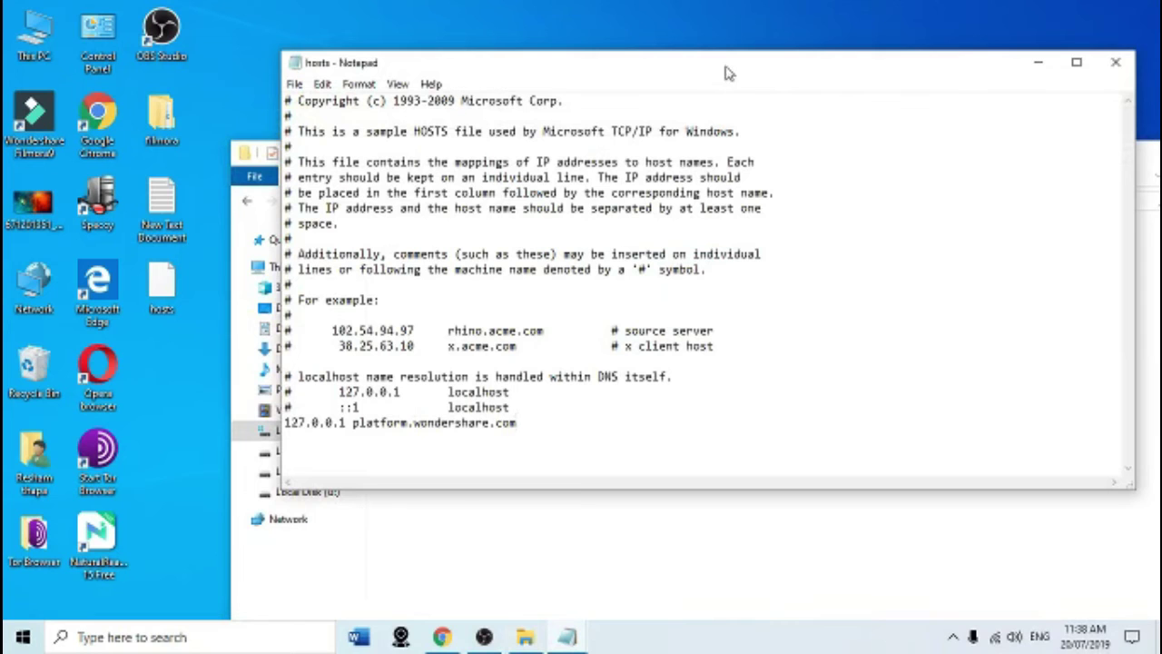
drag(732, 80, 678, 98)
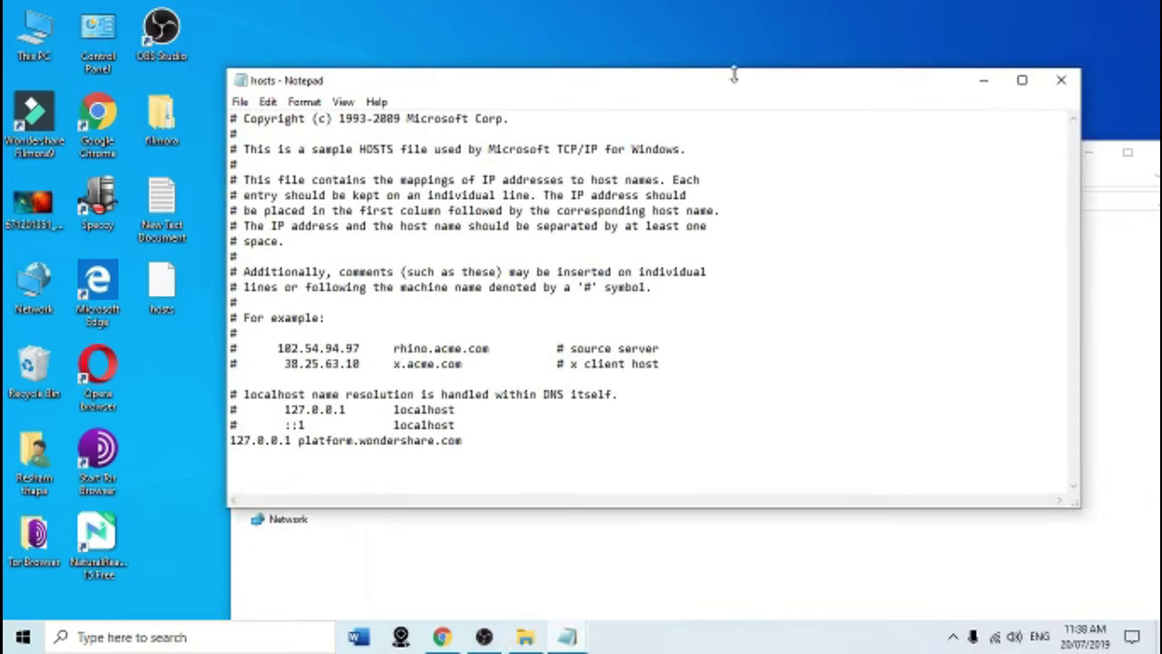
Close the hosts file, move it from the desktop back into the etc folder with administrator permission, and close the folder
click(1056, 88)
drag(168, 279, 415, 365)
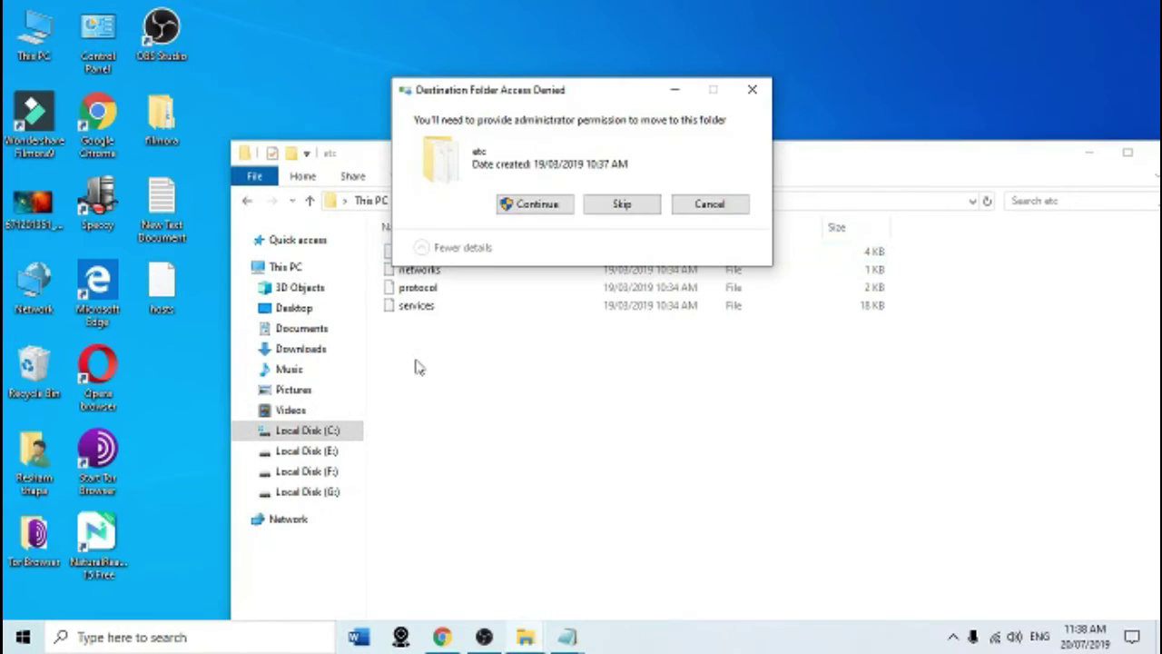
click(536, 205)
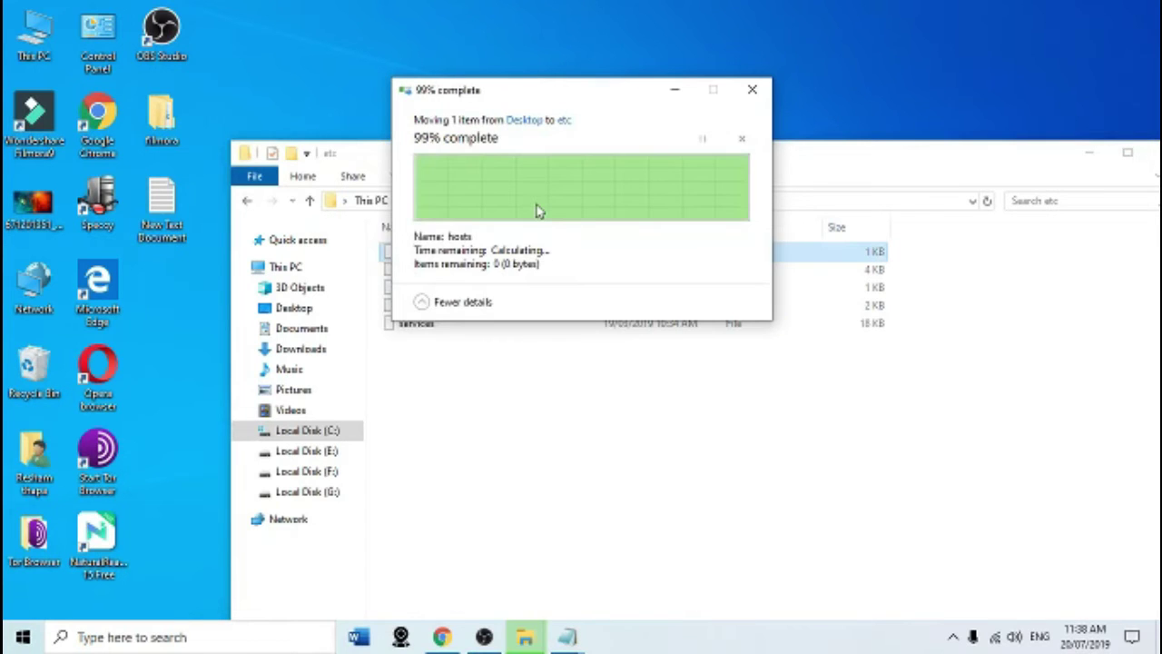
drag(714, 164, 714, 98)
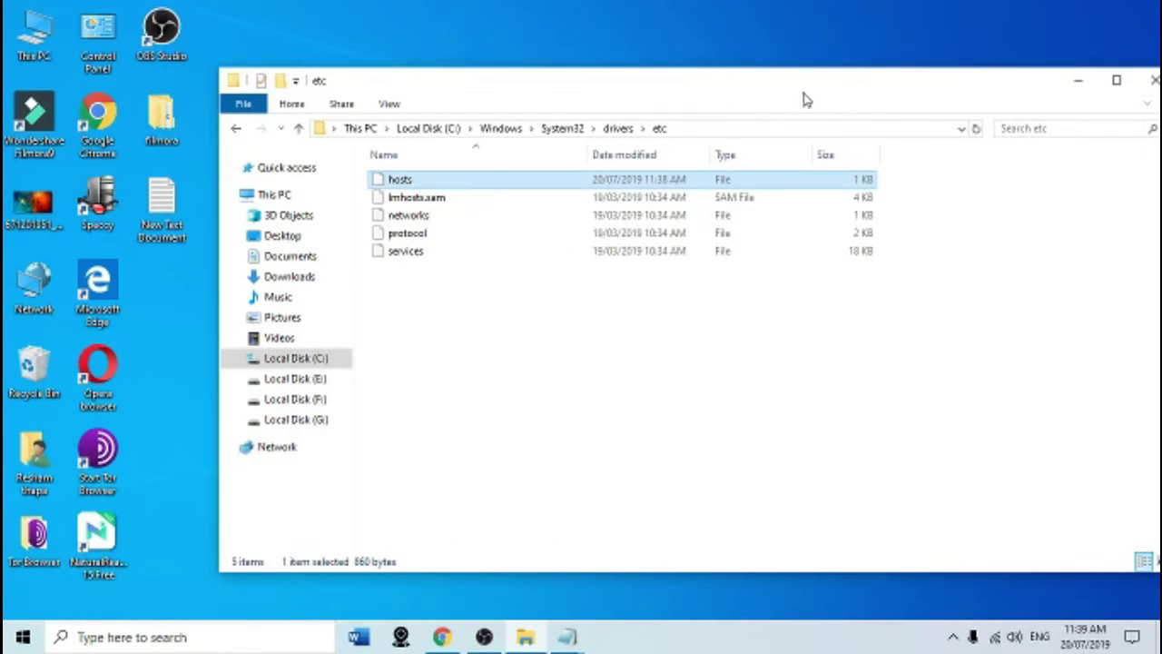
click(1149, 81)
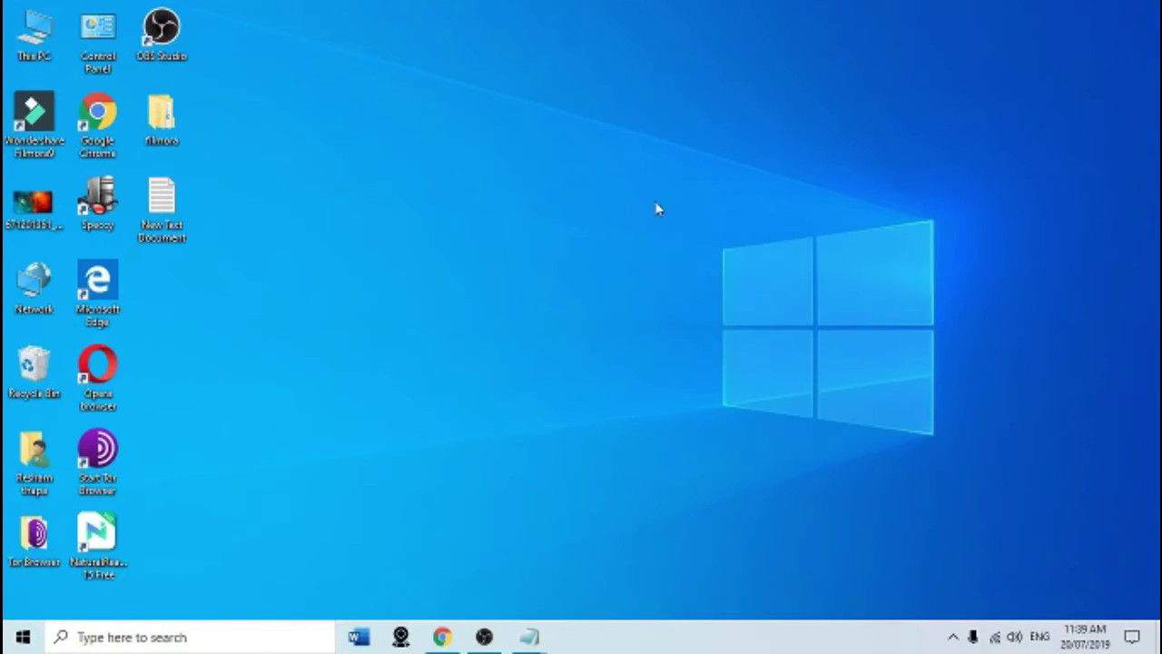
Launch Wondershare Filmora9 from the desktop, create a new project and dismiss the Message Center
double_click(37, 117)
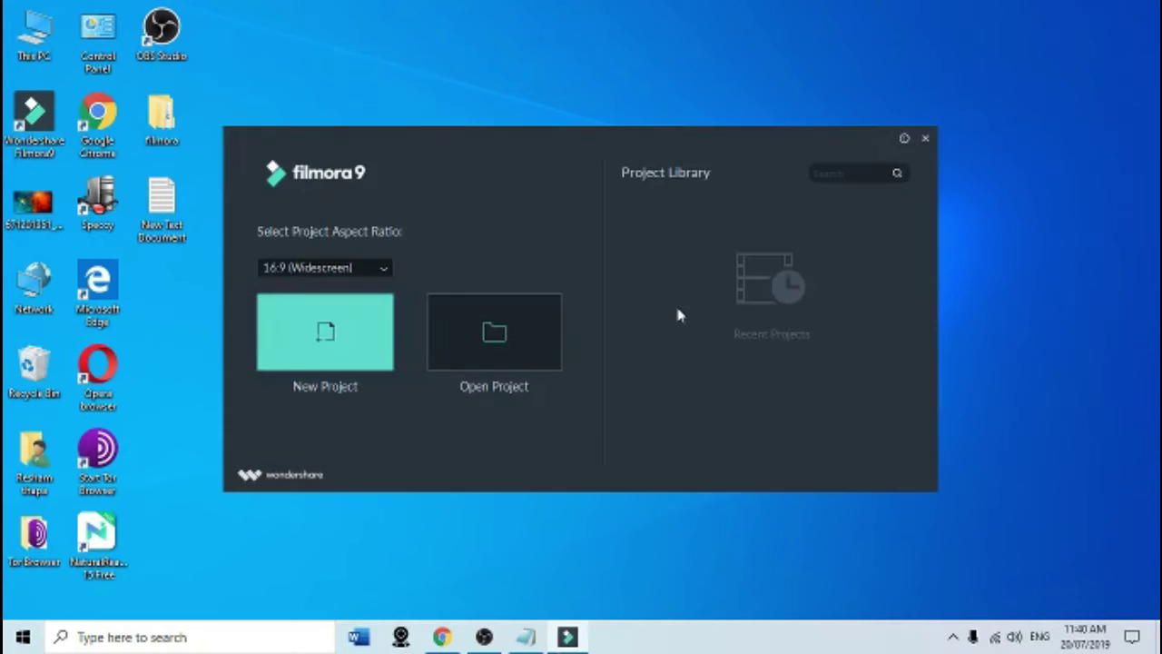
click(306, 311)
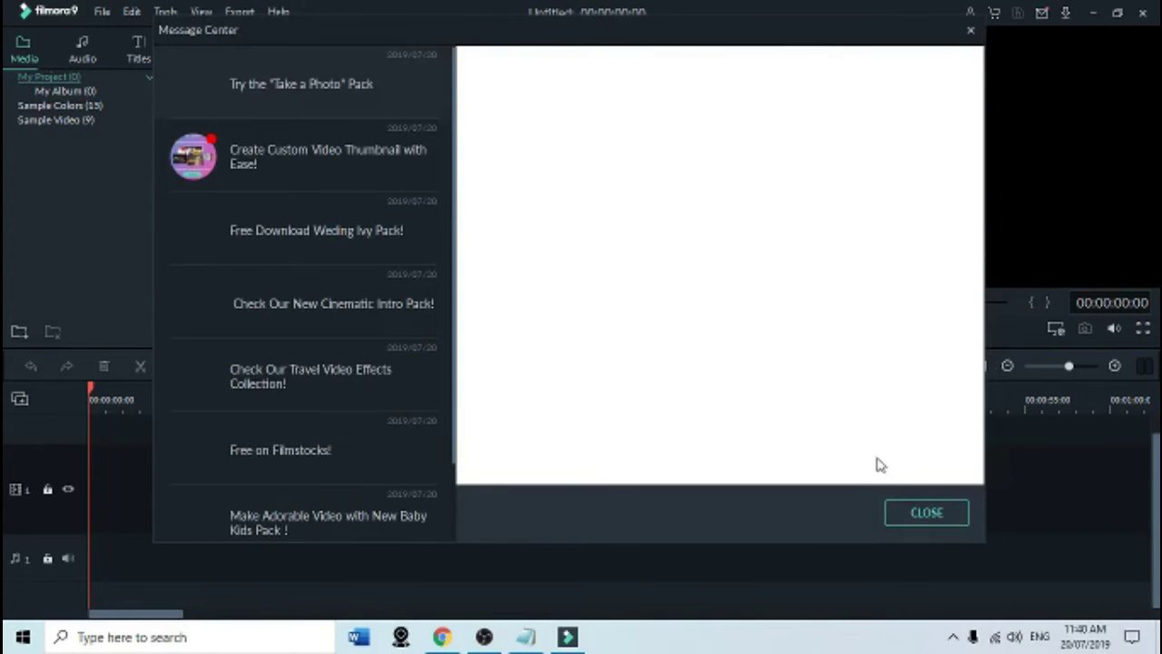
click(928, 514)
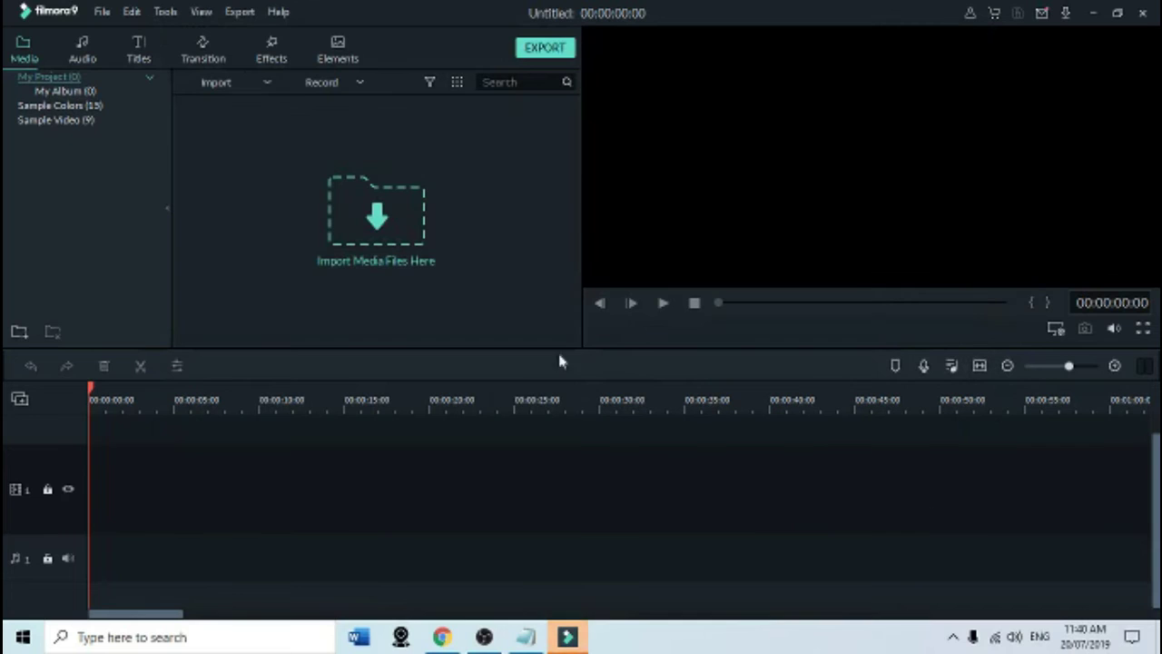
Open the Offline Activation dialog, restore New Text Document, and shrink and place its window beside the dialog
click(275, 11)
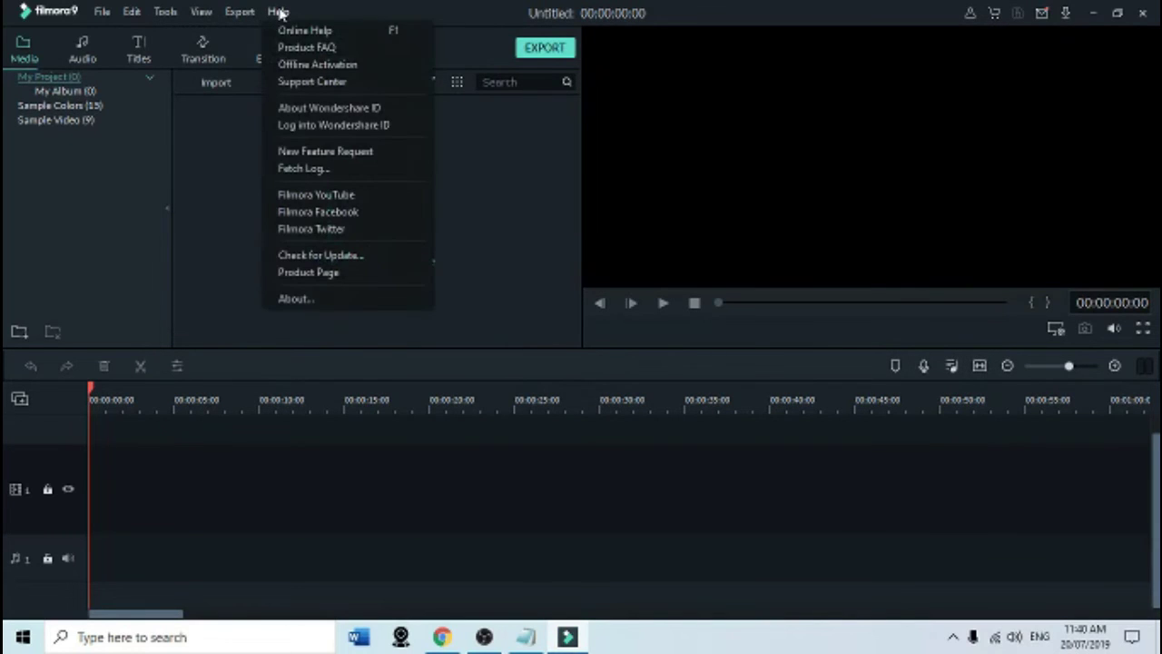
click(315, 66)
click(486, 262)
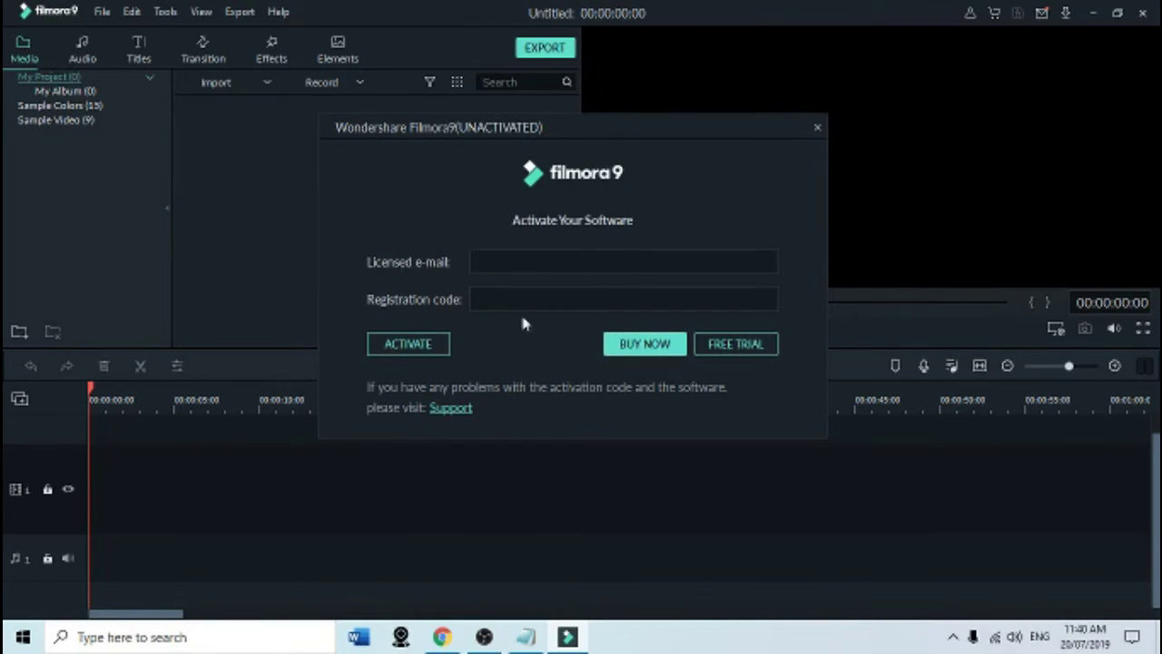
click(526, 636)
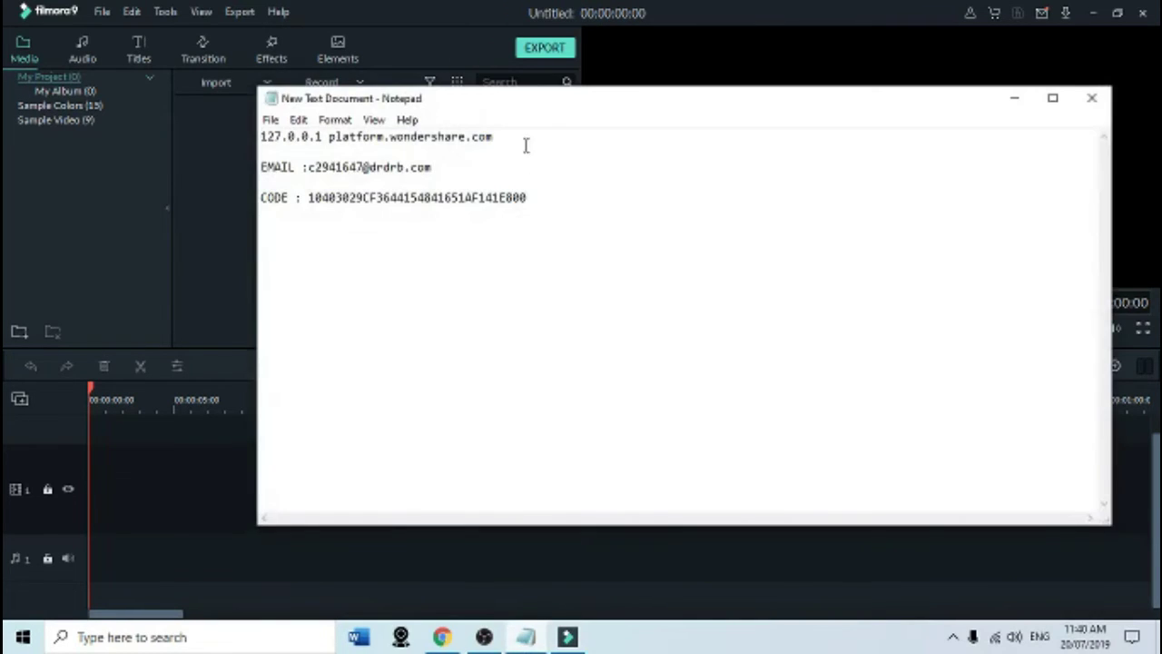
drag(1102, 518, 563, 368)
drag(308, 89, 309, 245)
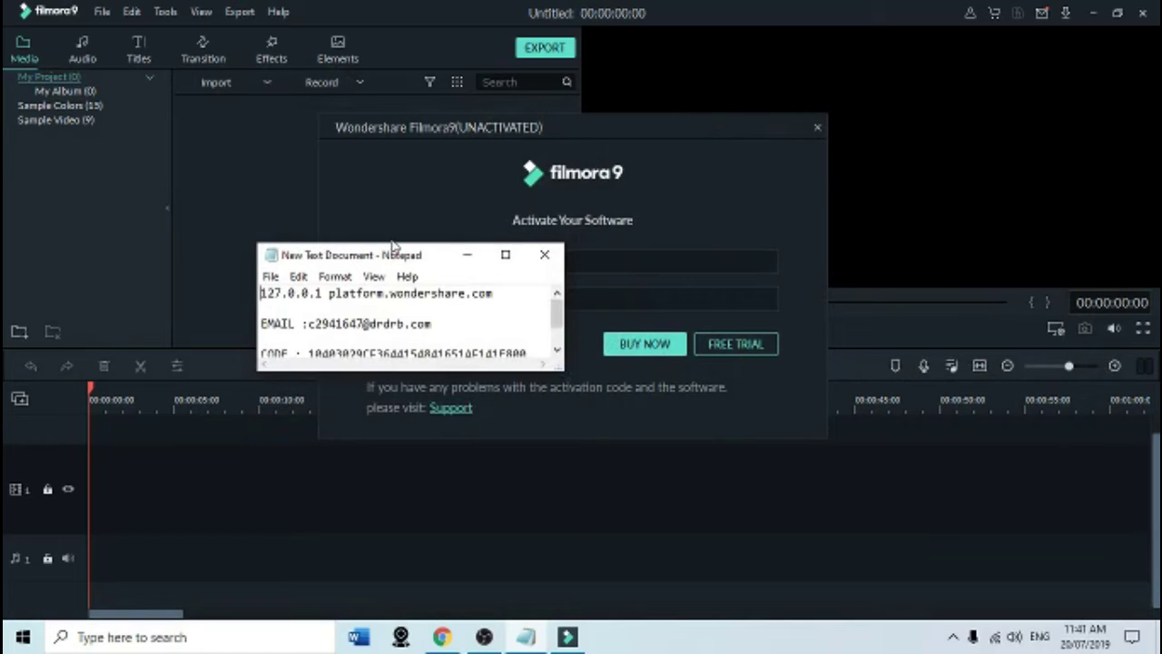
drag(392, 240, 972, 172)
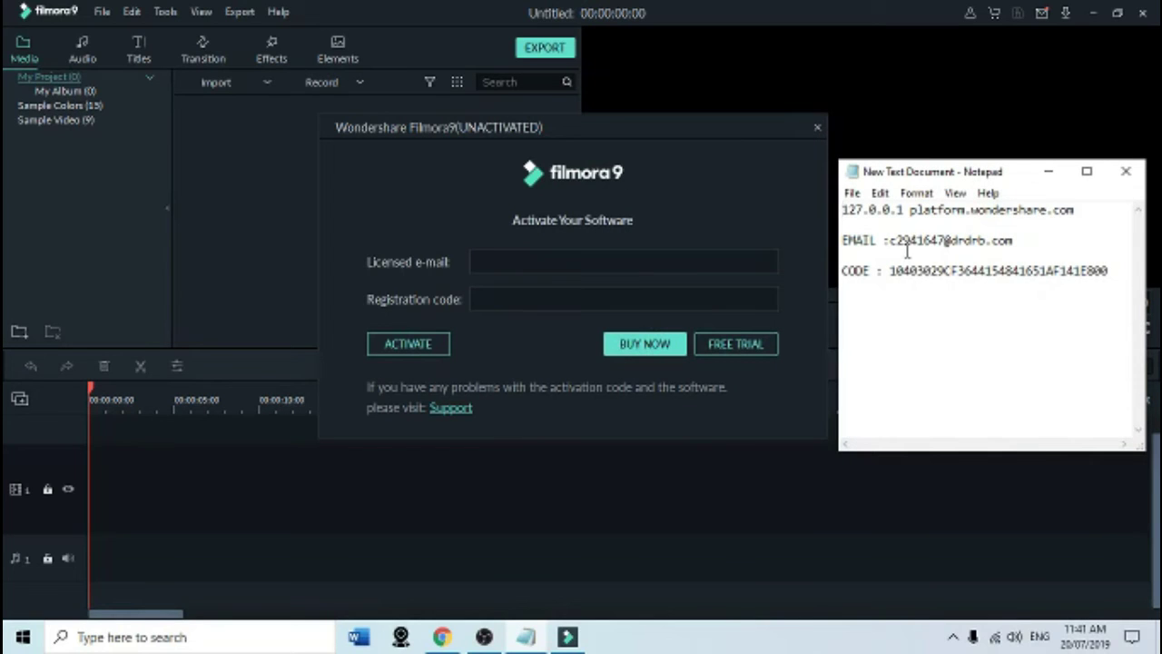
Copy the e-mail address from New Text Document into the Licensed e-mail field of the activation dialog
drag(890, 240, 1014, 236)
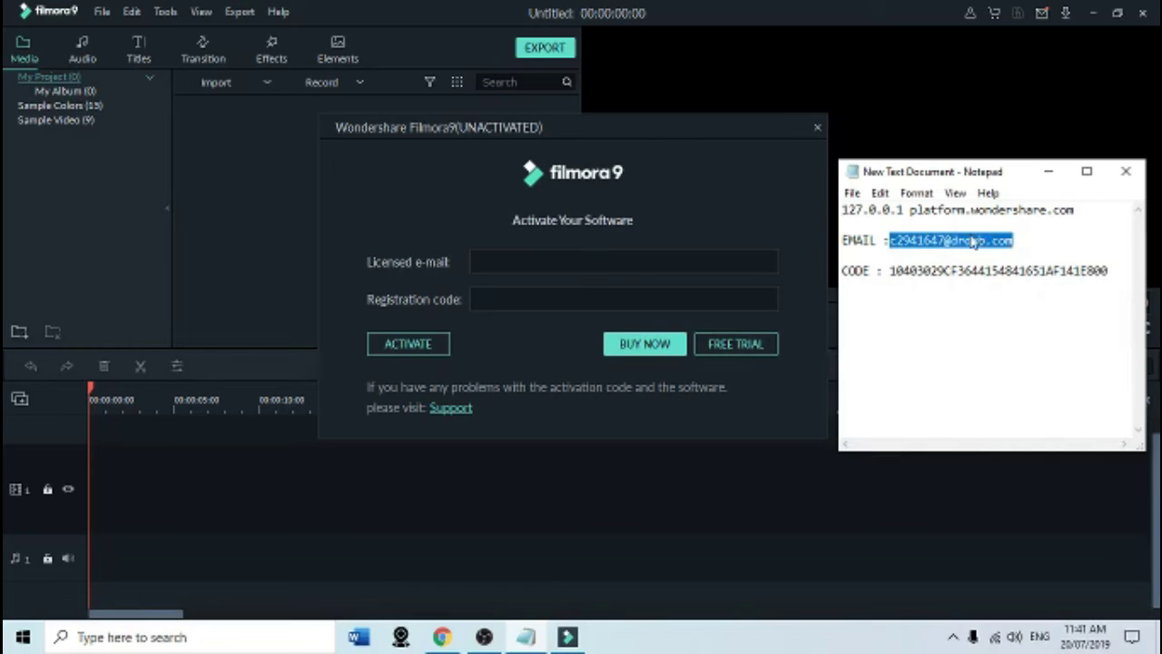
right_click(972, 236)
click(976, 287)
click(554, 263)
right_click(556, 263)
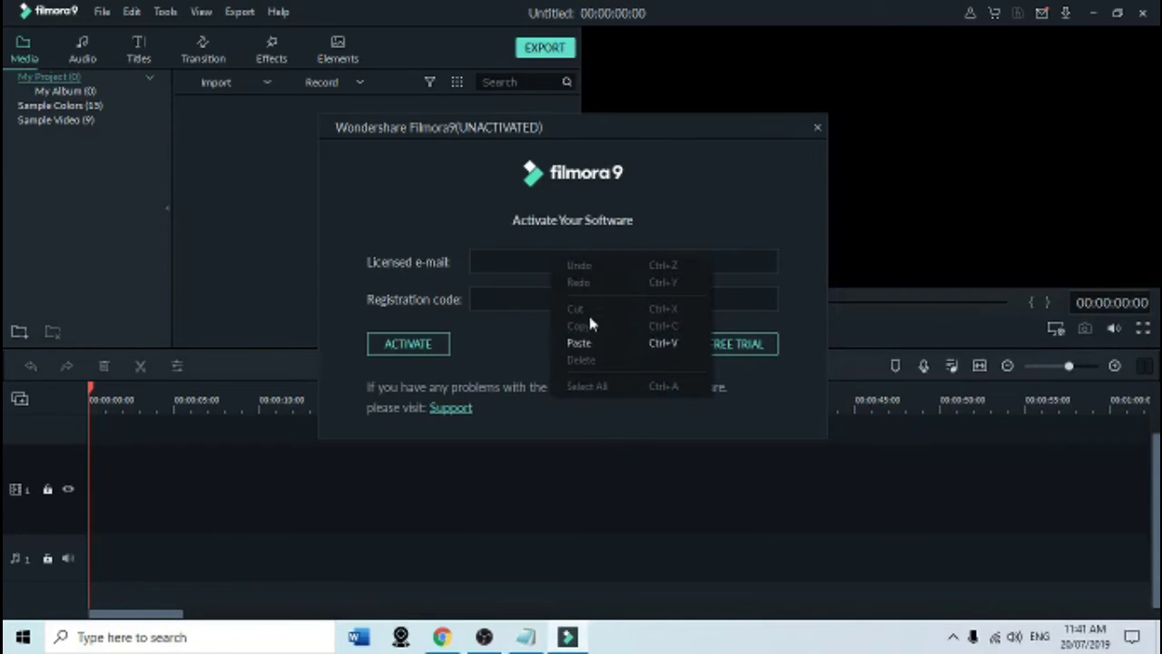
click(585, 342)
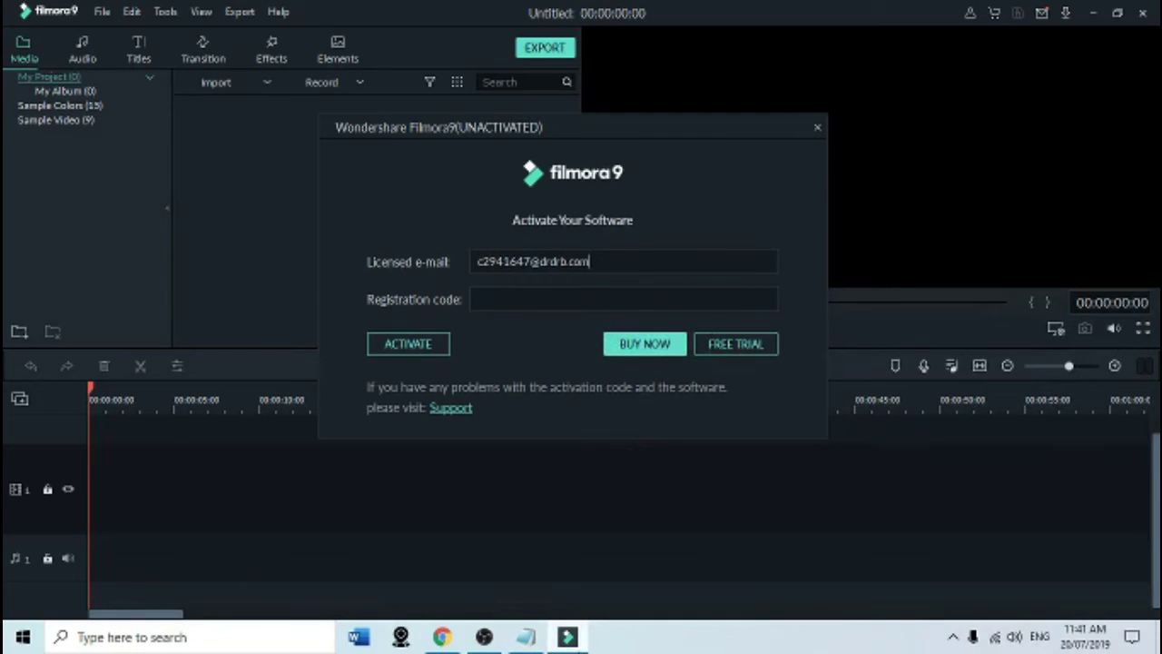
Copy the code from New Text Document into the Registration code field, activate the software and acknowledge the message
click(526, 637)
drag(891, 271, 1019, 282)
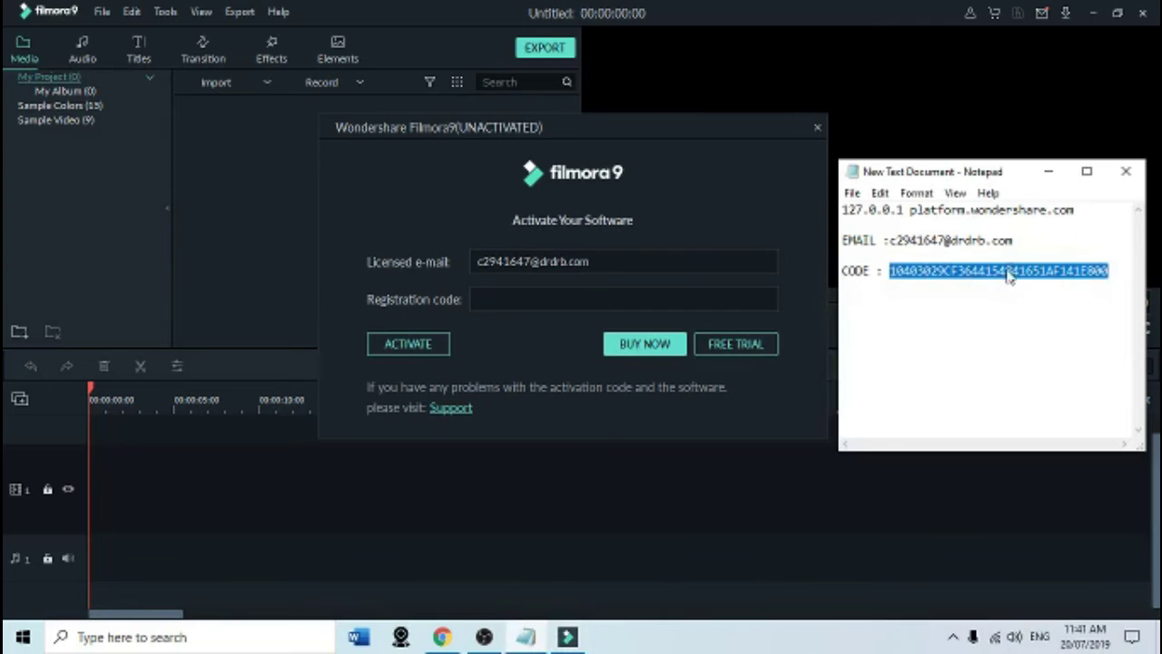
right_click(1008, 277)
click(986, 326)
right_click(593, 296)
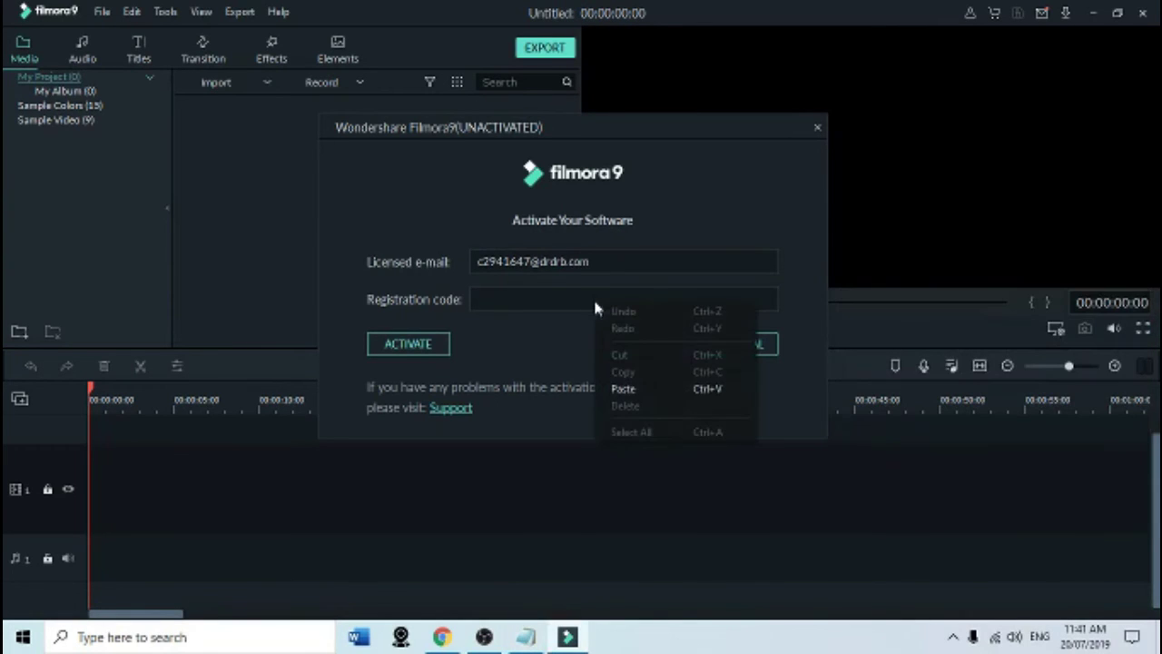
click(625, 388)
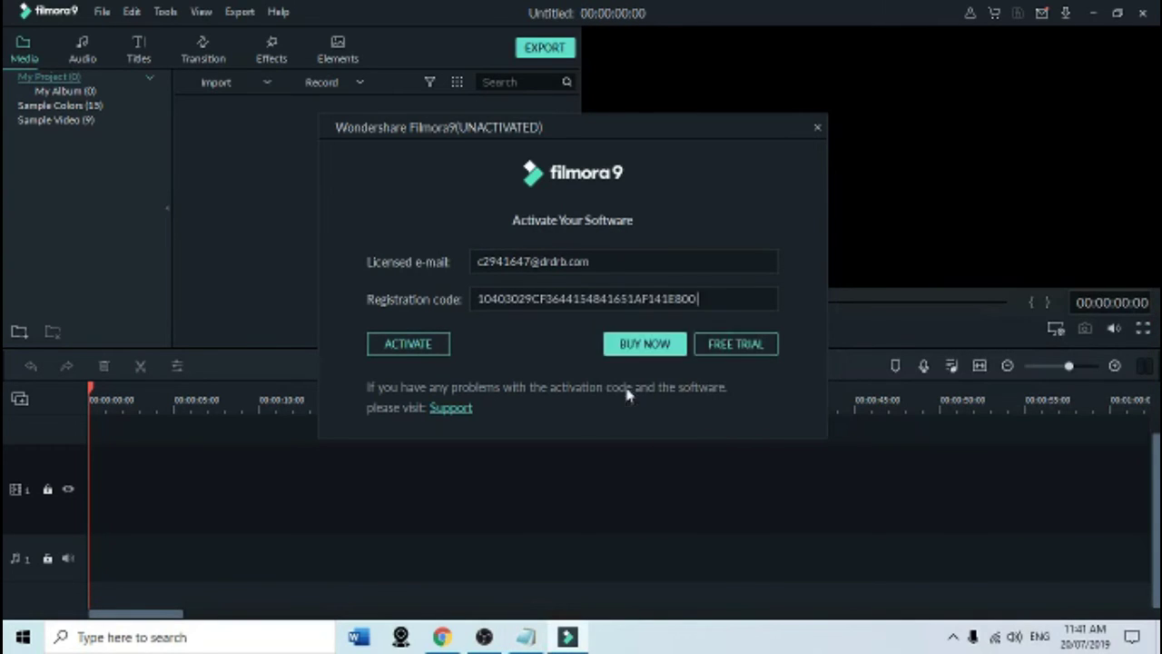
click(408, 350)
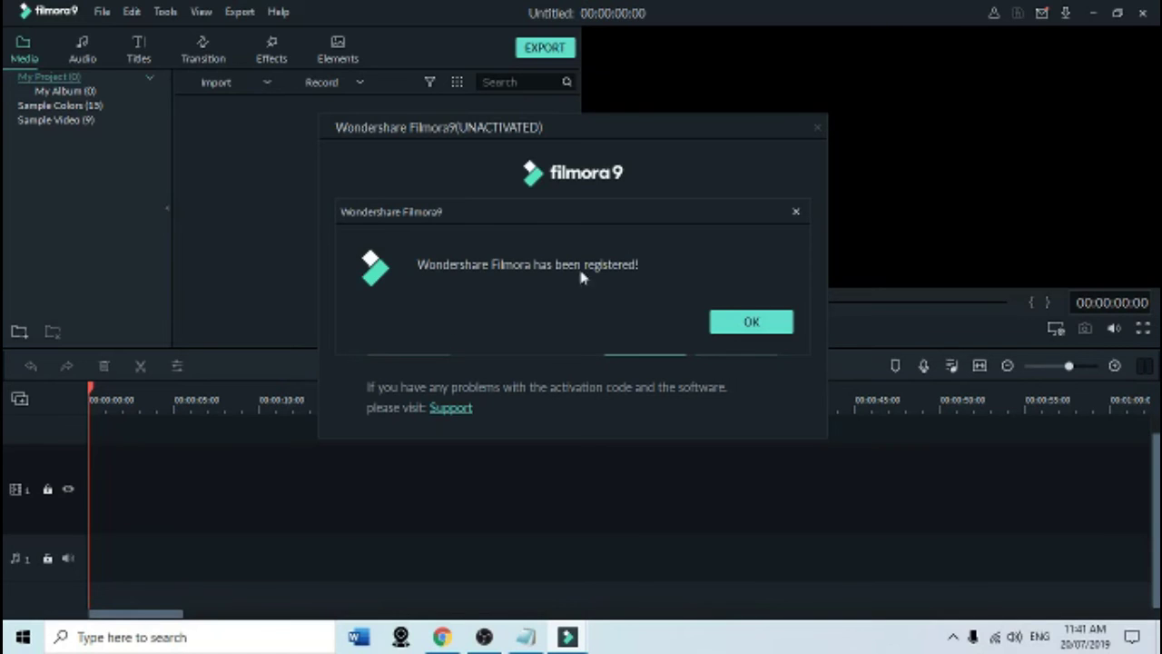
click(746, 318)
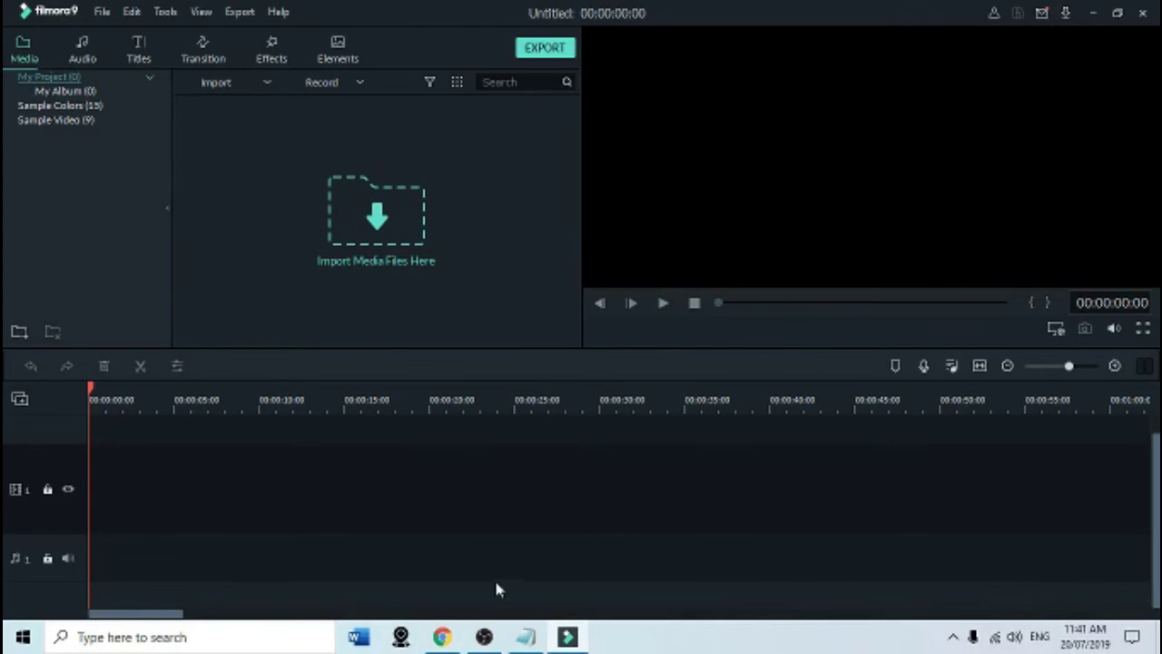
Dismiss the Message Center and check Filmora9's activation status in the Offline Activation dialog
click(1043, 13)
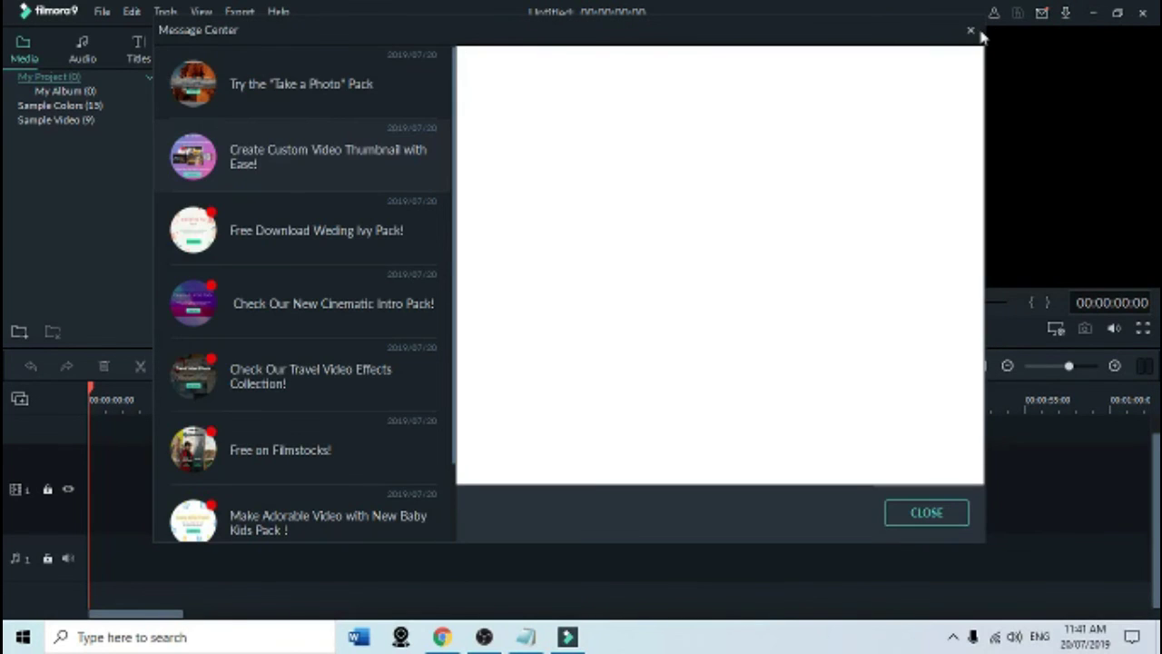
click(926, 513)
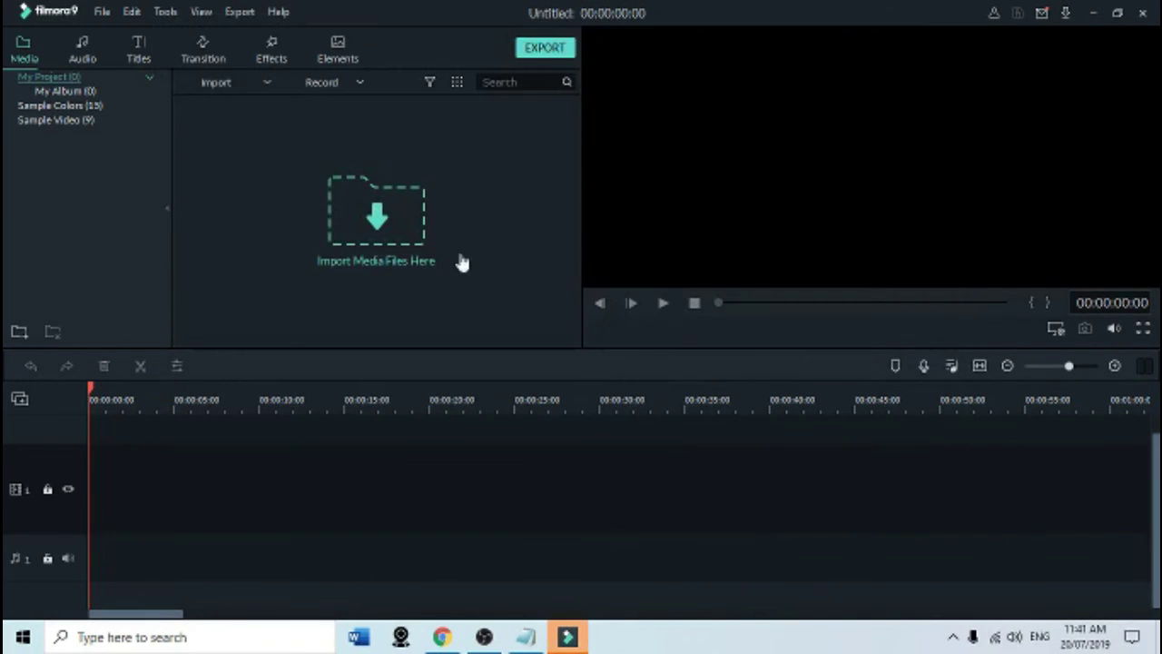
click(277, 12)
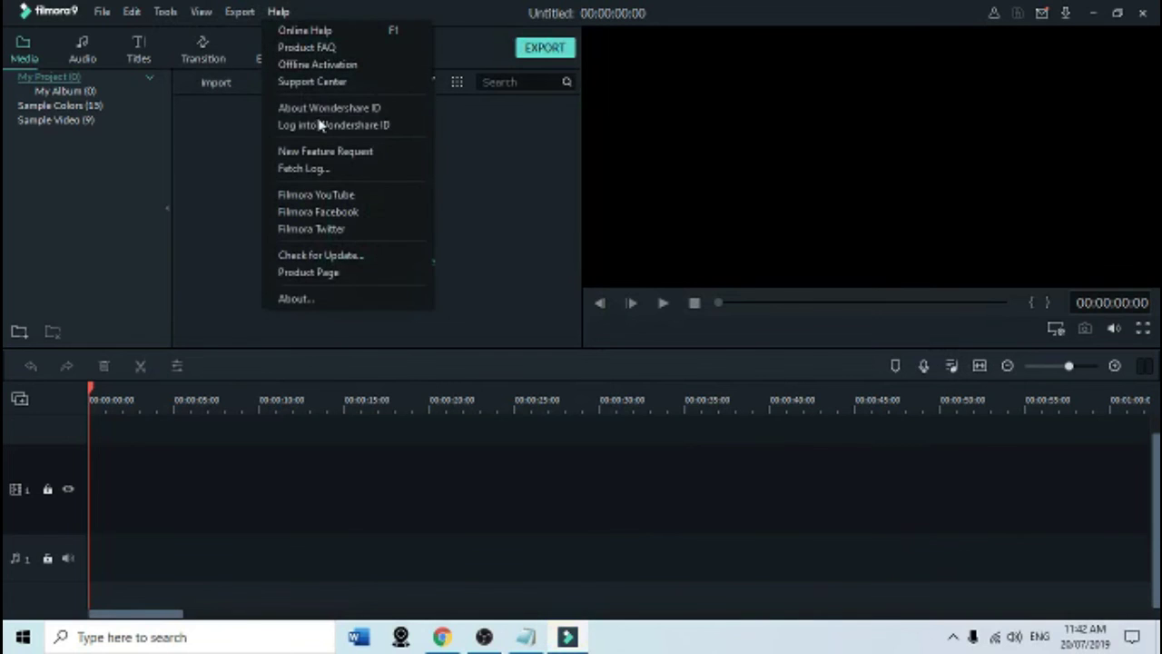
click(305, 67)
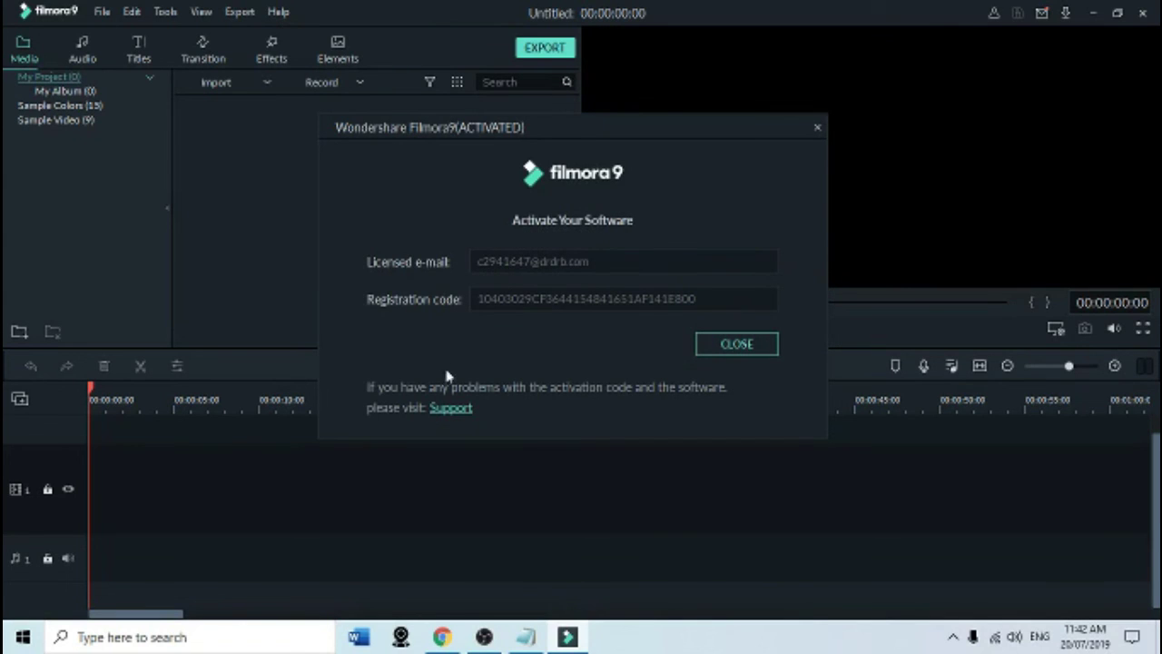
click(738, 344)
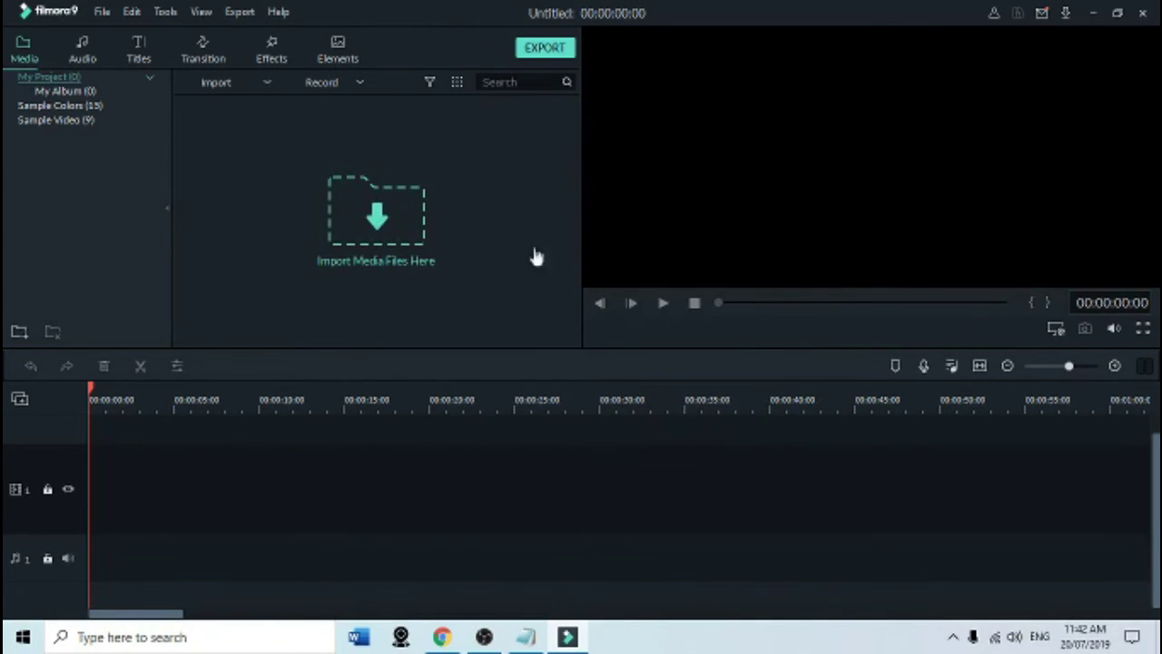
click(278, 12)
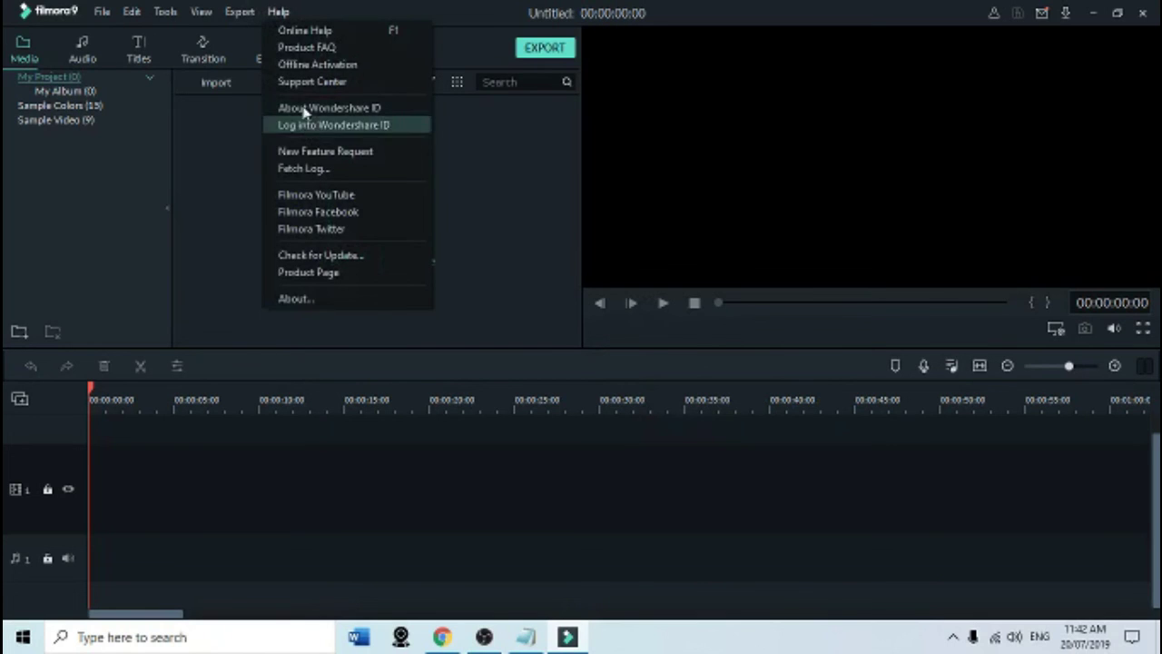
click(305, 66)
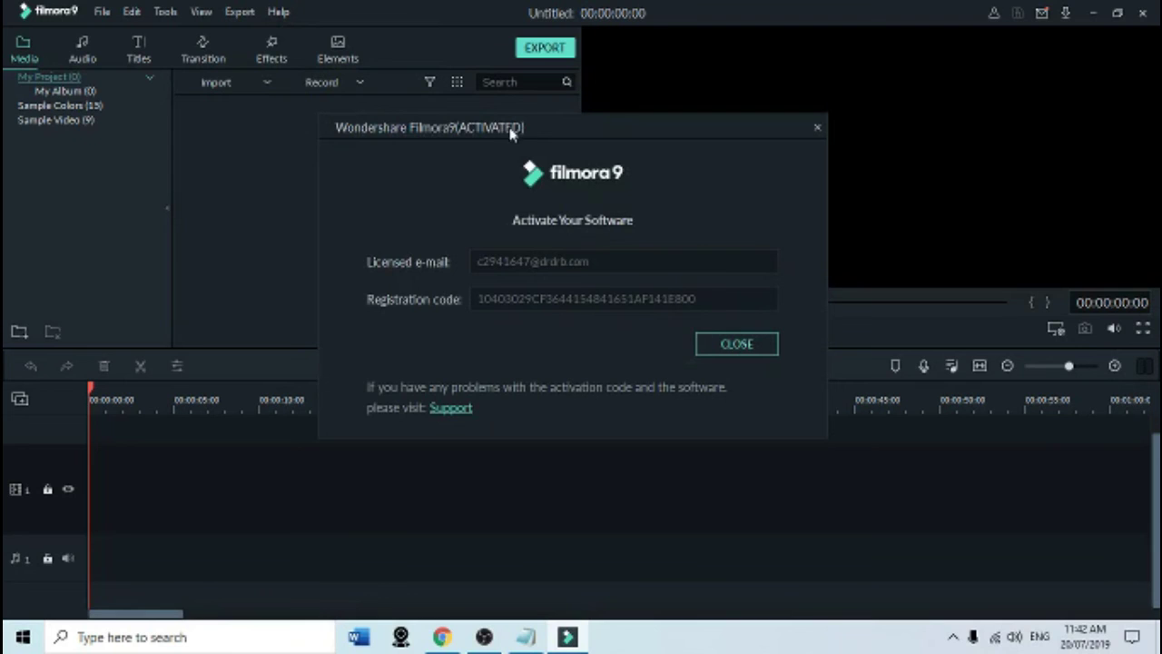
drag(462, 121, 522, 126)
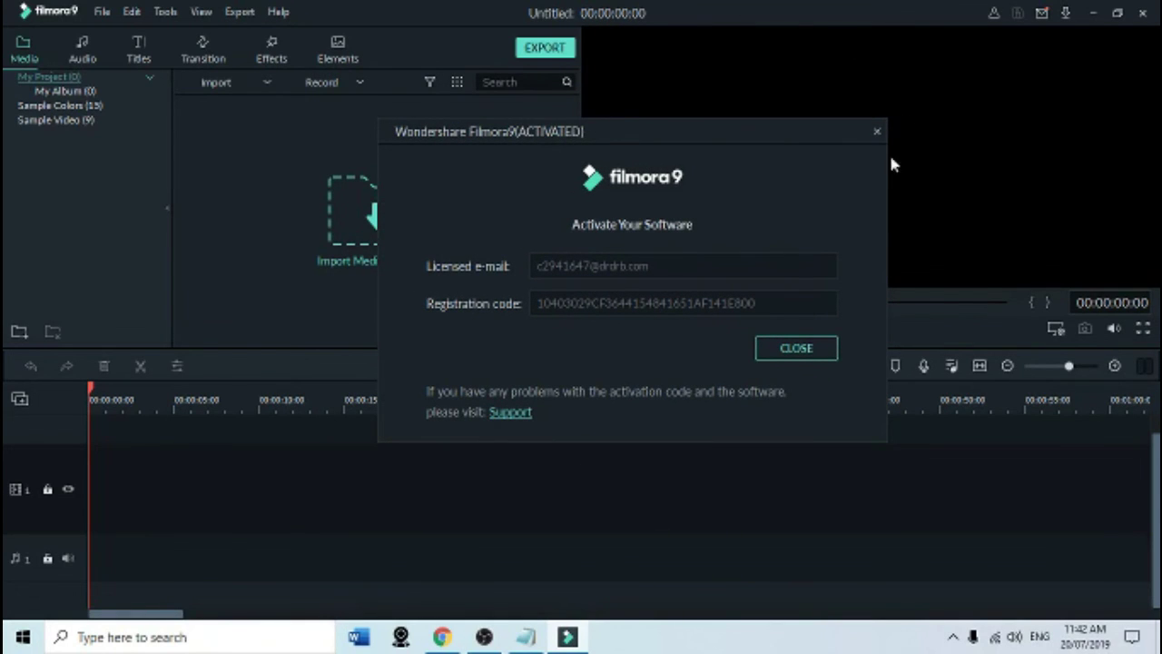
click(875, 132)
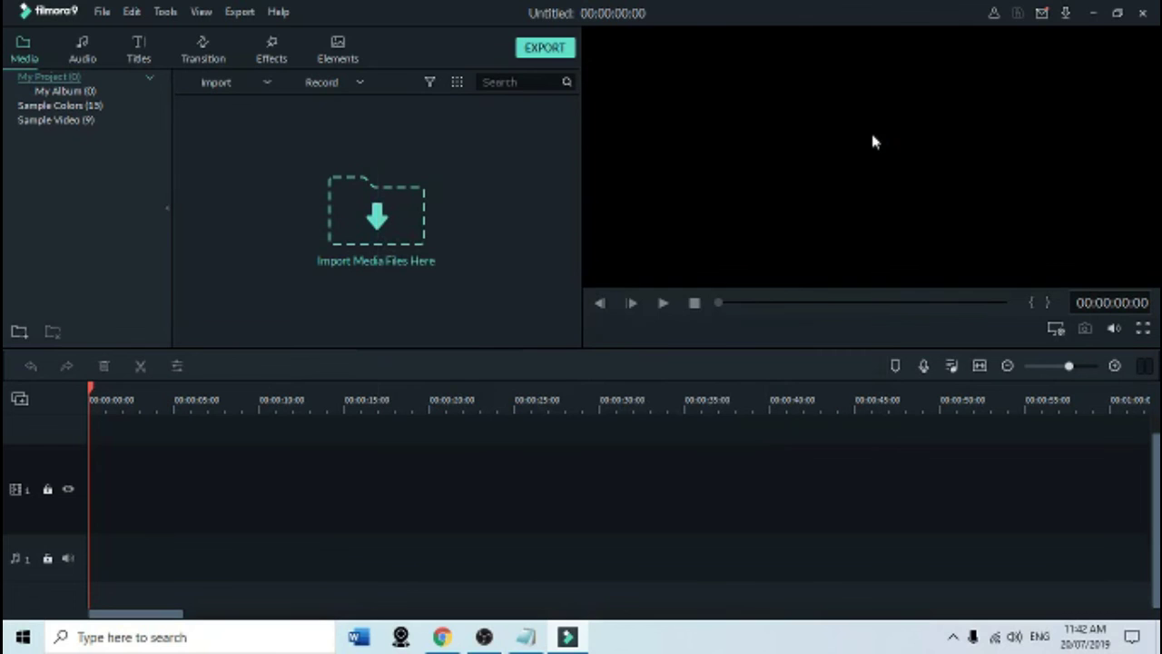
Close Filmora9 and the New Text Document window, and refresh the desktop
click(1142, 14)
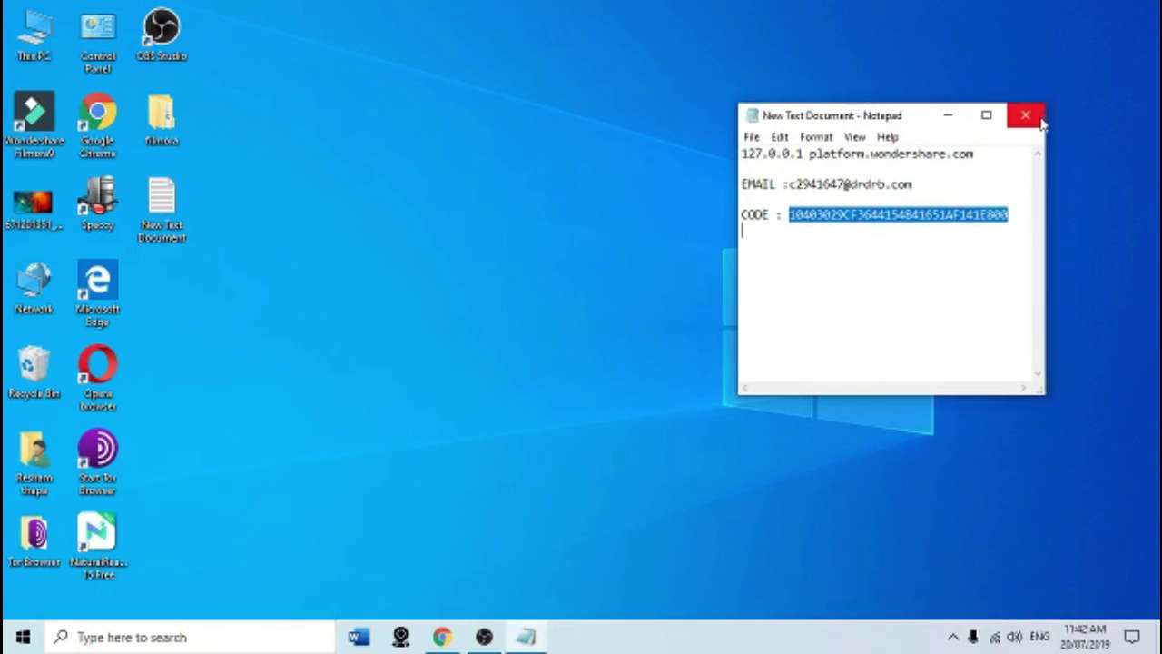
click(1026, 115)
right_click(384, 119)
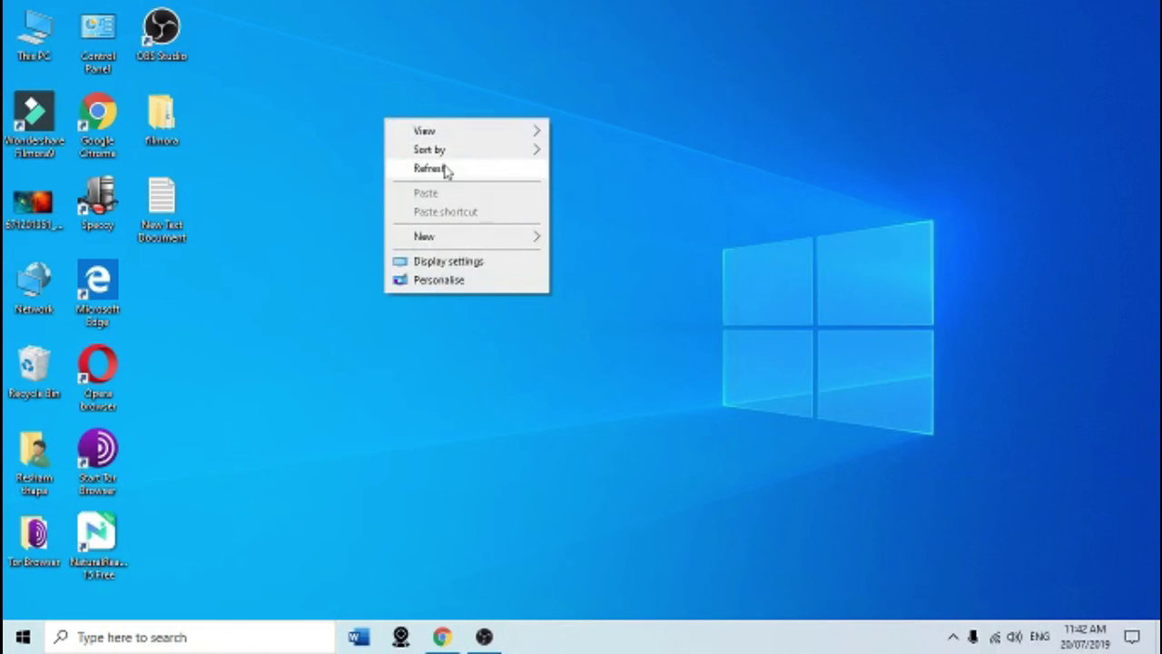
click(446, 171)
right_click(424, 125)
click(507, 178)
right_click(507, 181)
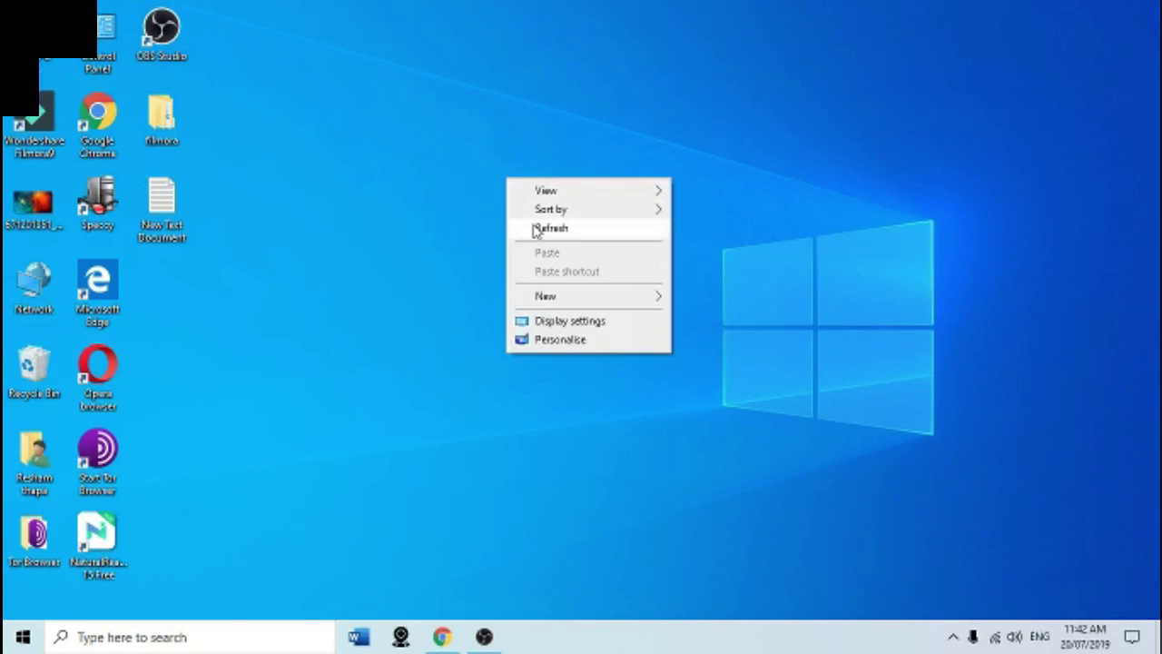
click(535, 226)
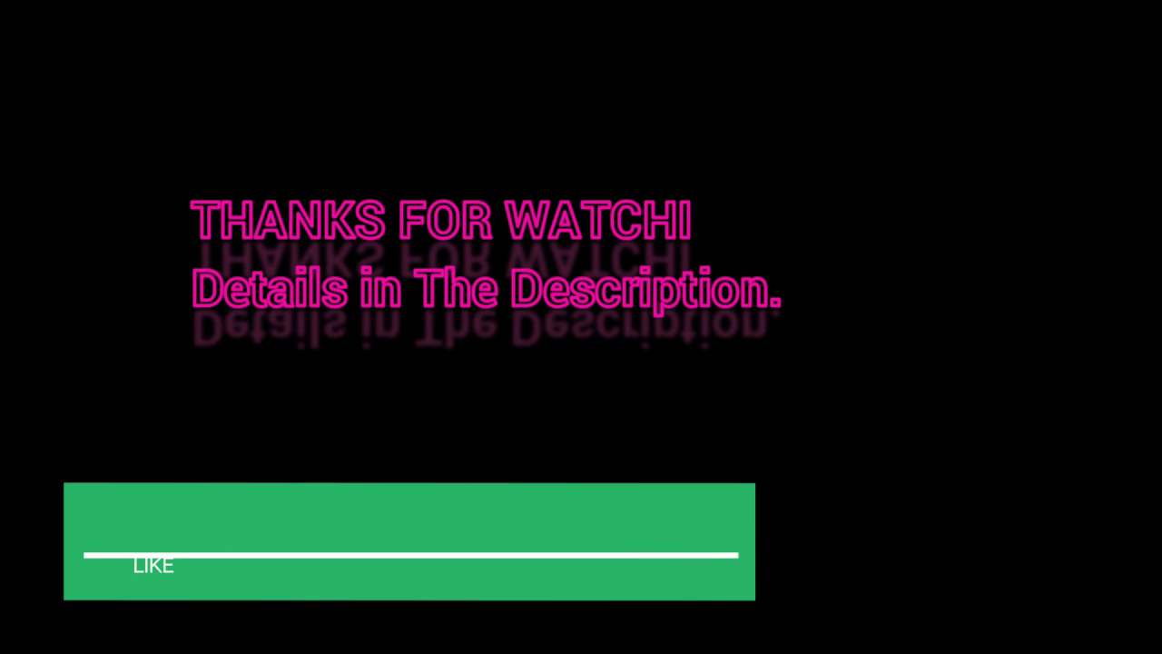